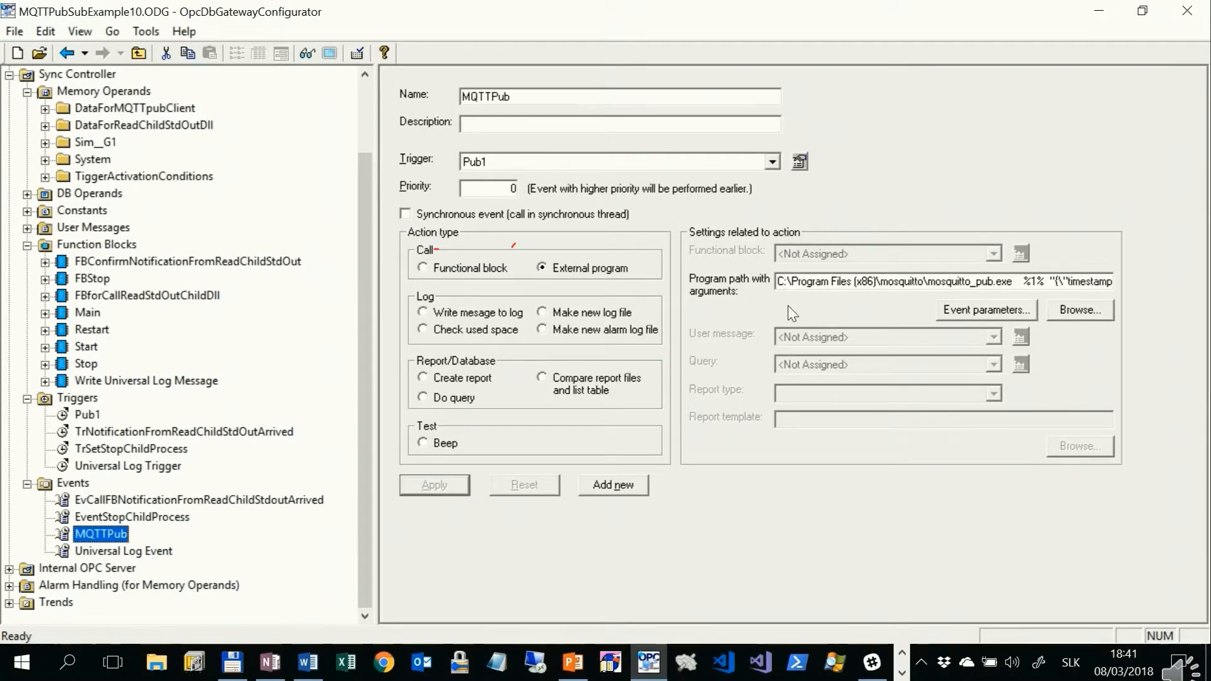
Step: Review the MQTTPub event's program path with arguments and its event parameters without changing them
drag(779, 282, 1105, 282)
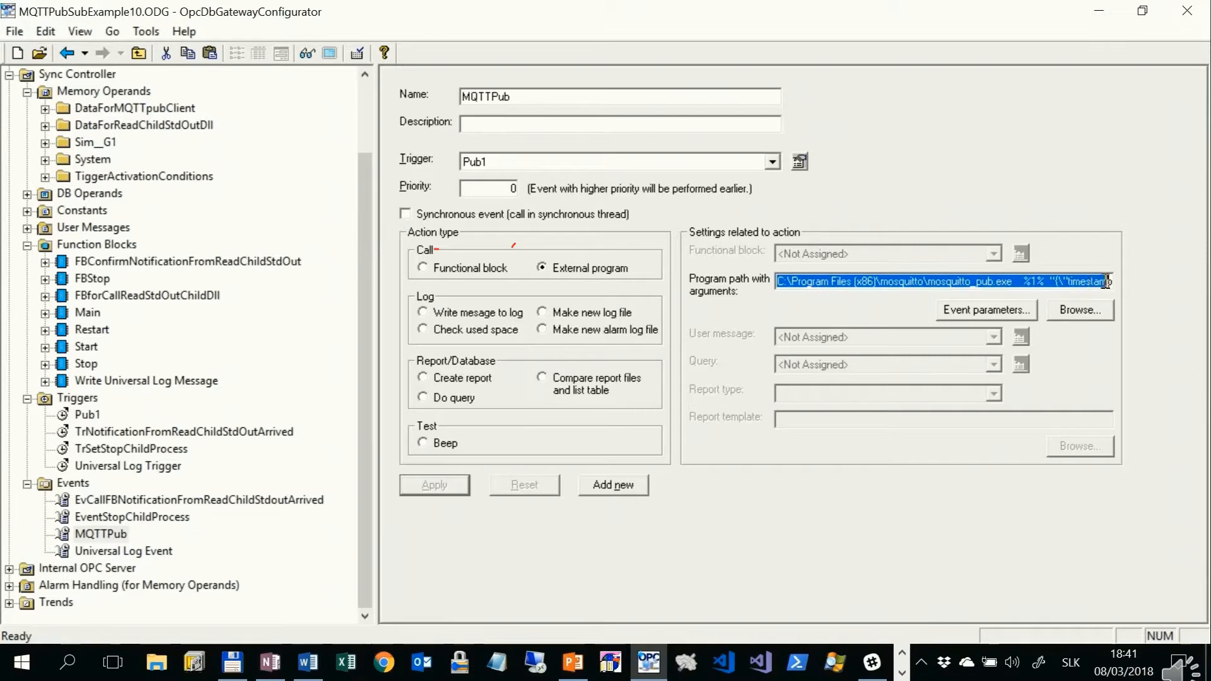
click(972, 313)
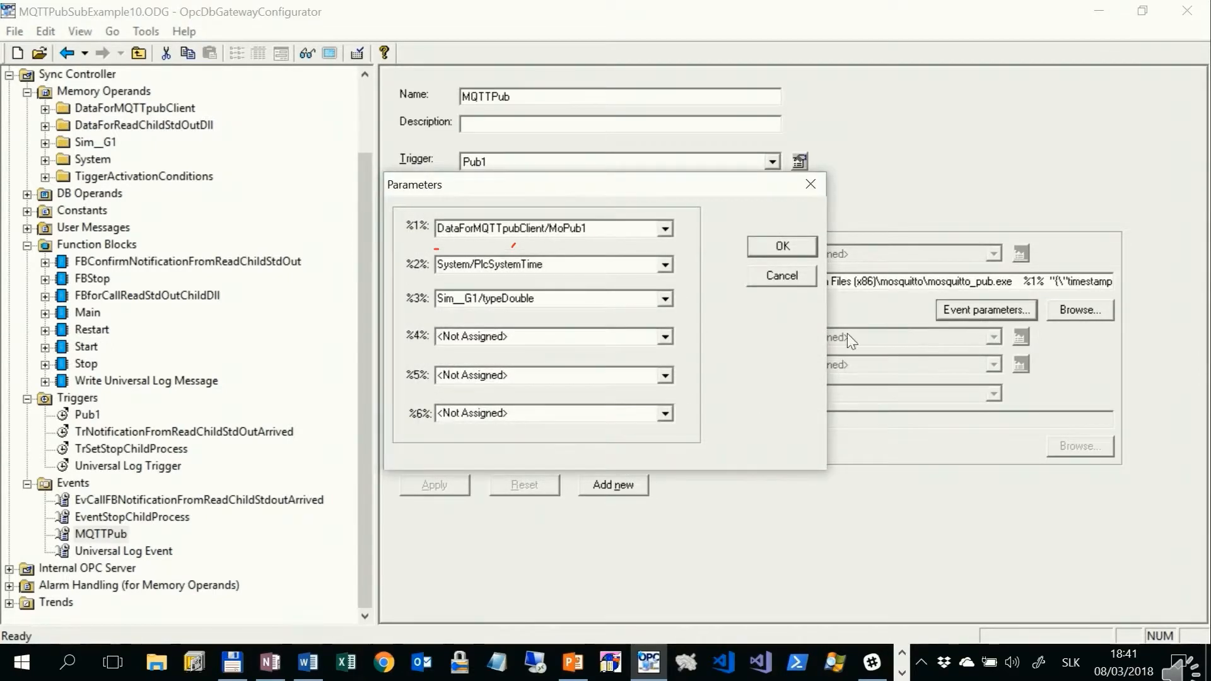
click(782, 276)
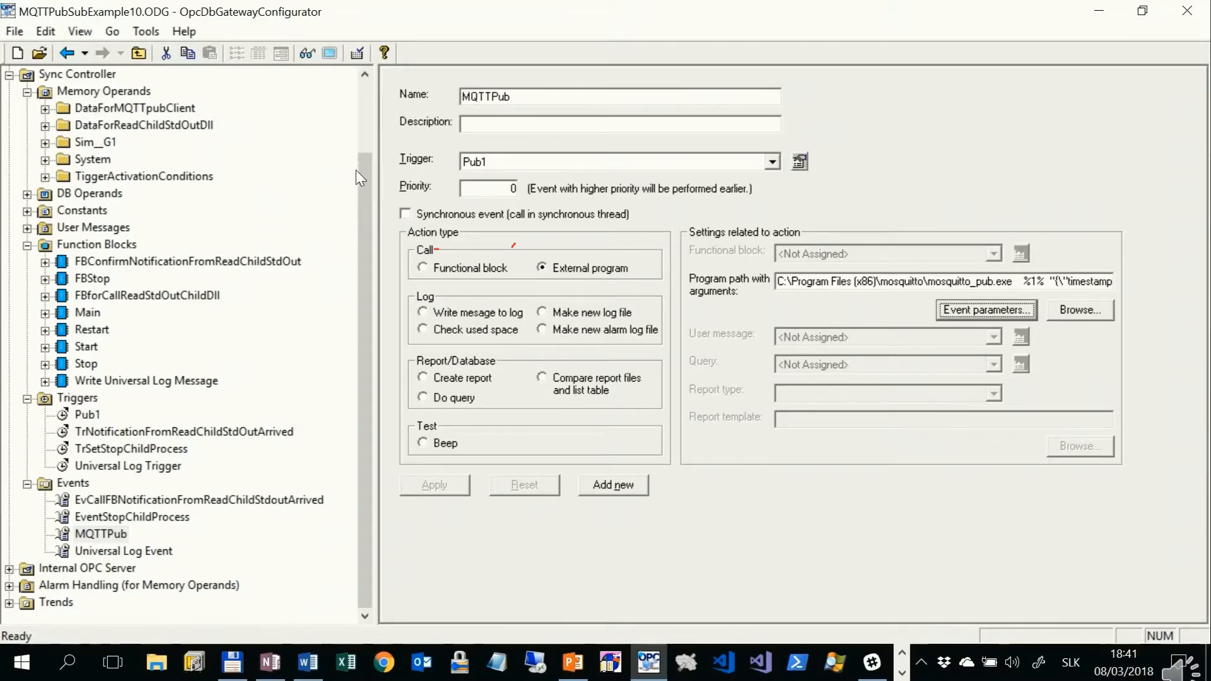
Step: Open the ExDllReadChildStdOut external DLL and check the DLL file choices, keeping ReadChildProcessStdout.DLL
drag(364, 172, 369, 62)
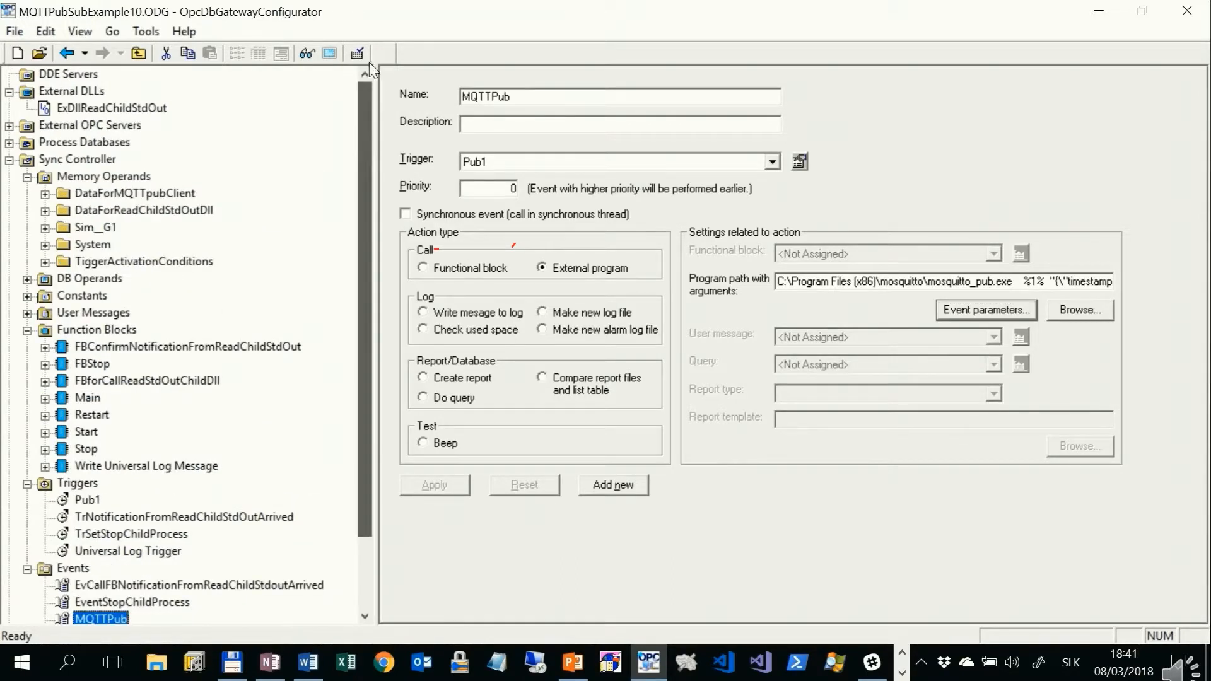
click(86, 92)
click(92, 107)
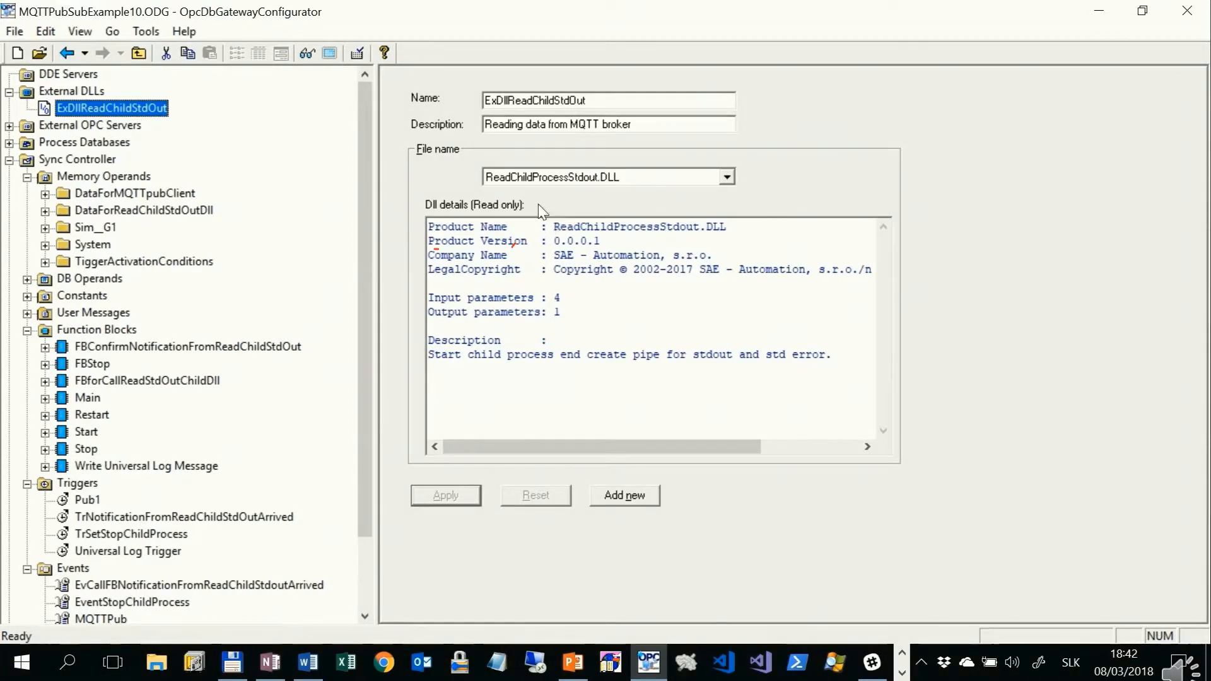
click(728, 177)
click(728, 177)
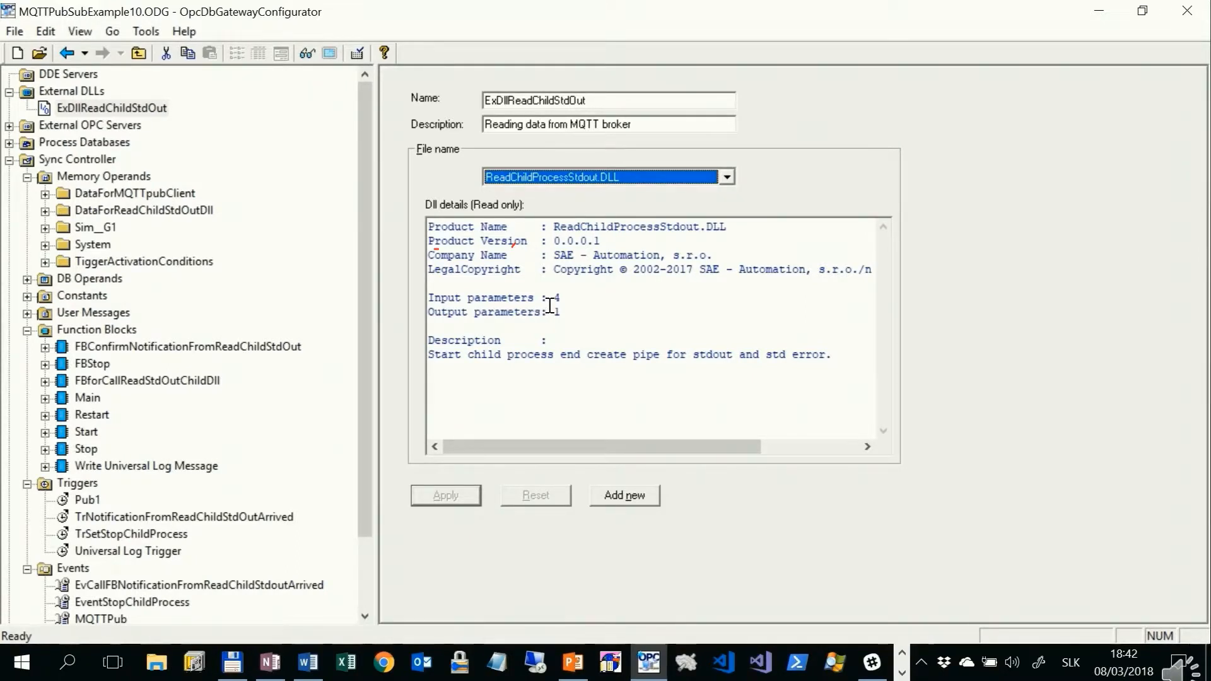
Step: Open command 30 ComCallDllReadChildStdOut in FBforCallReadStdOutChildDll and check its external DLL, first memory operand and output choices
click(182, 465)
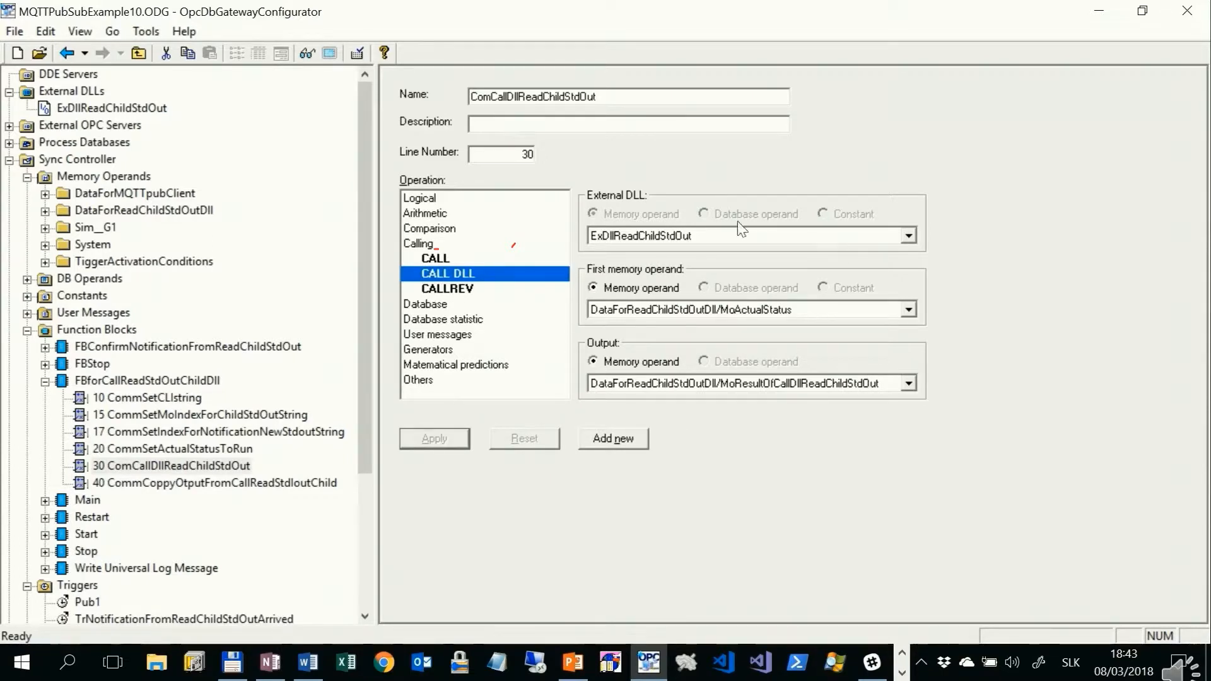
click(908, 236)
click(906, 236)
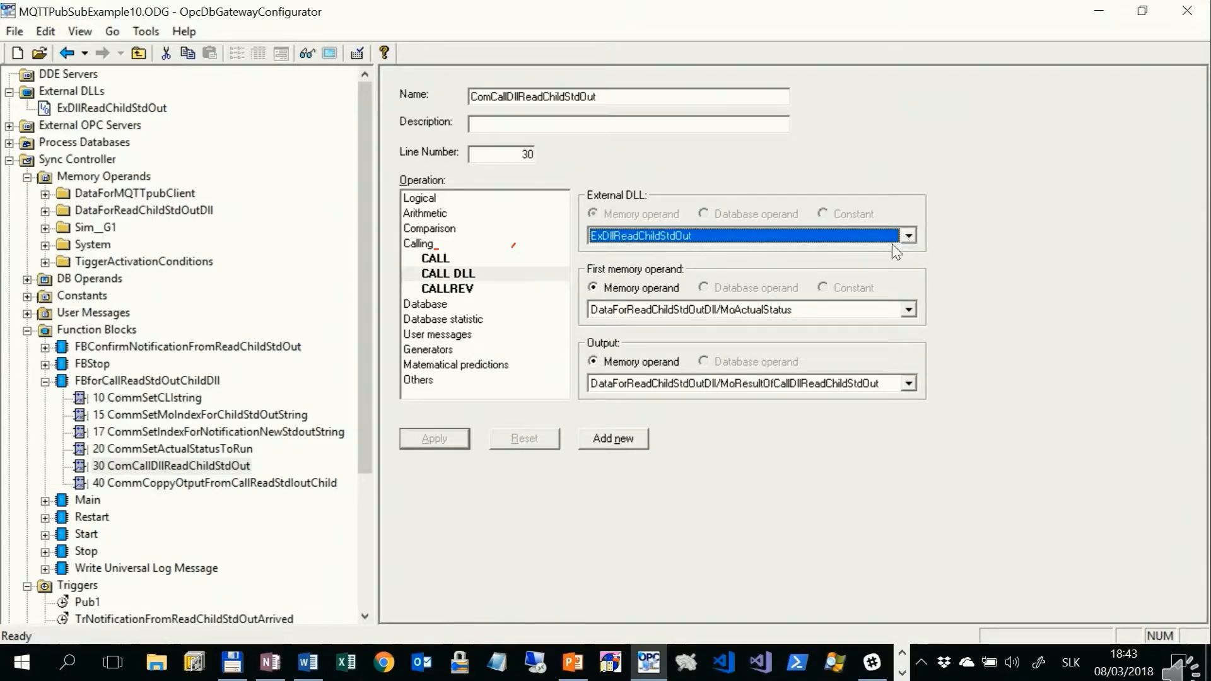
click(908, 310)
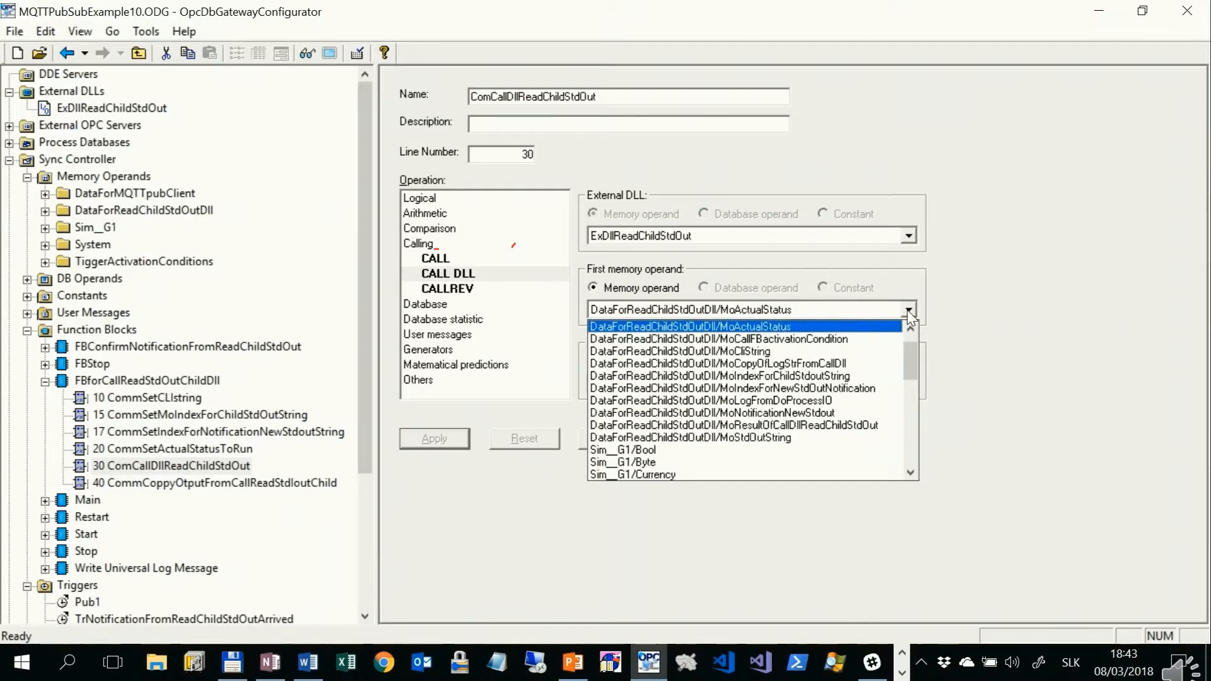
click(907, 309)
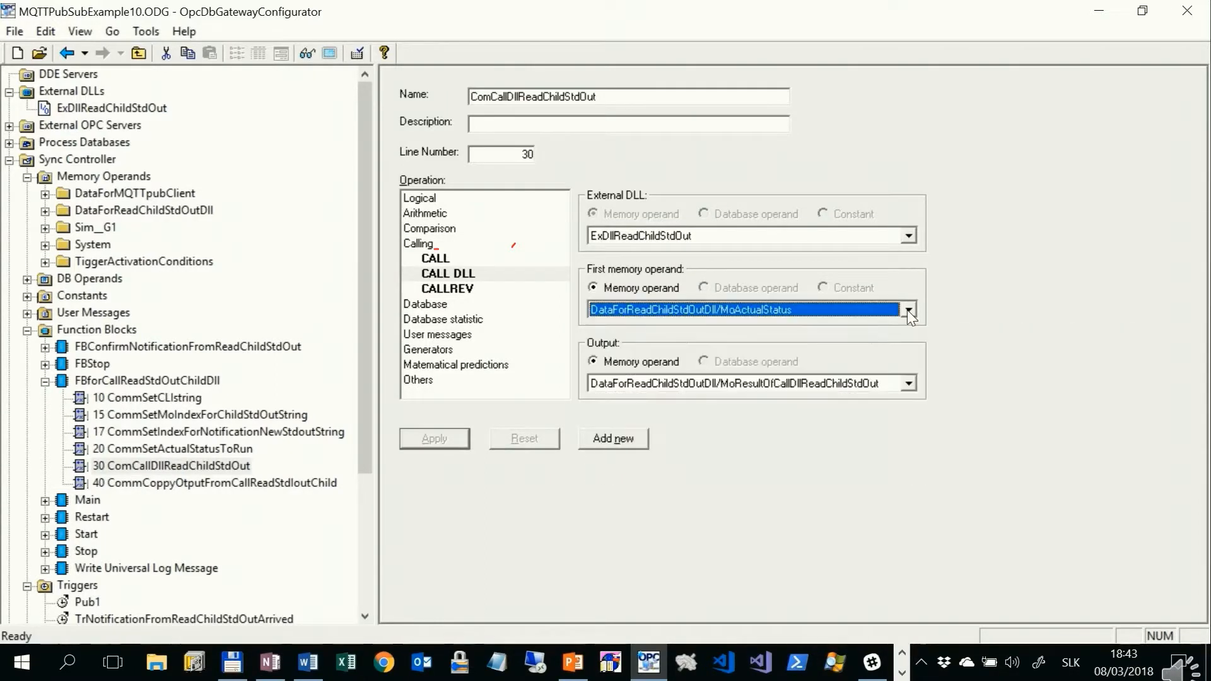
click(907, 384)
click(904, 381)
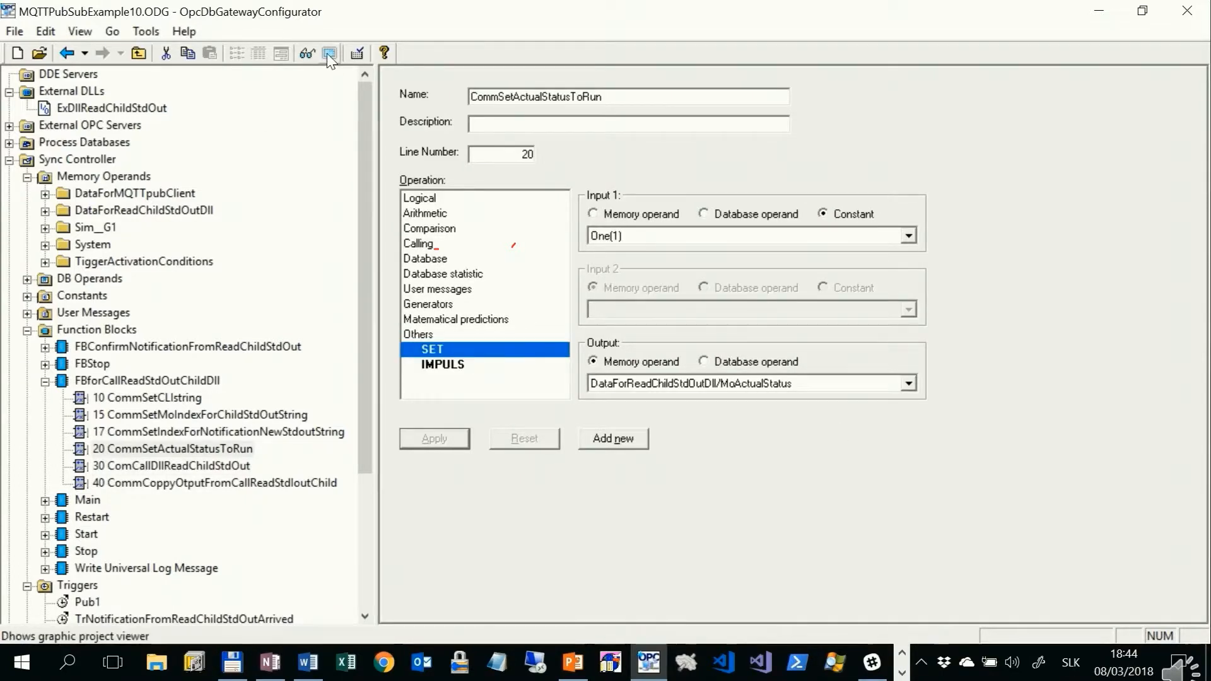
Step: Show the PLC cycle diagram and inspect the Restart, Start and Main function blocks
click(328, 53)
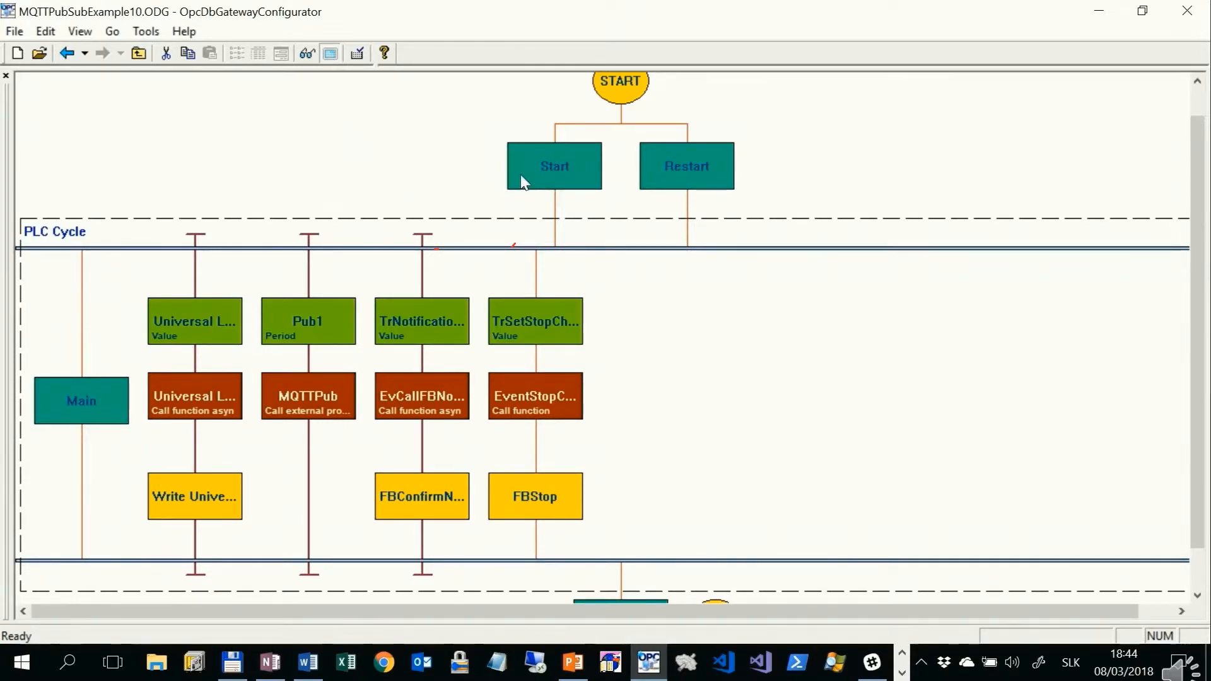
click(713, 165)
click(570, 158)
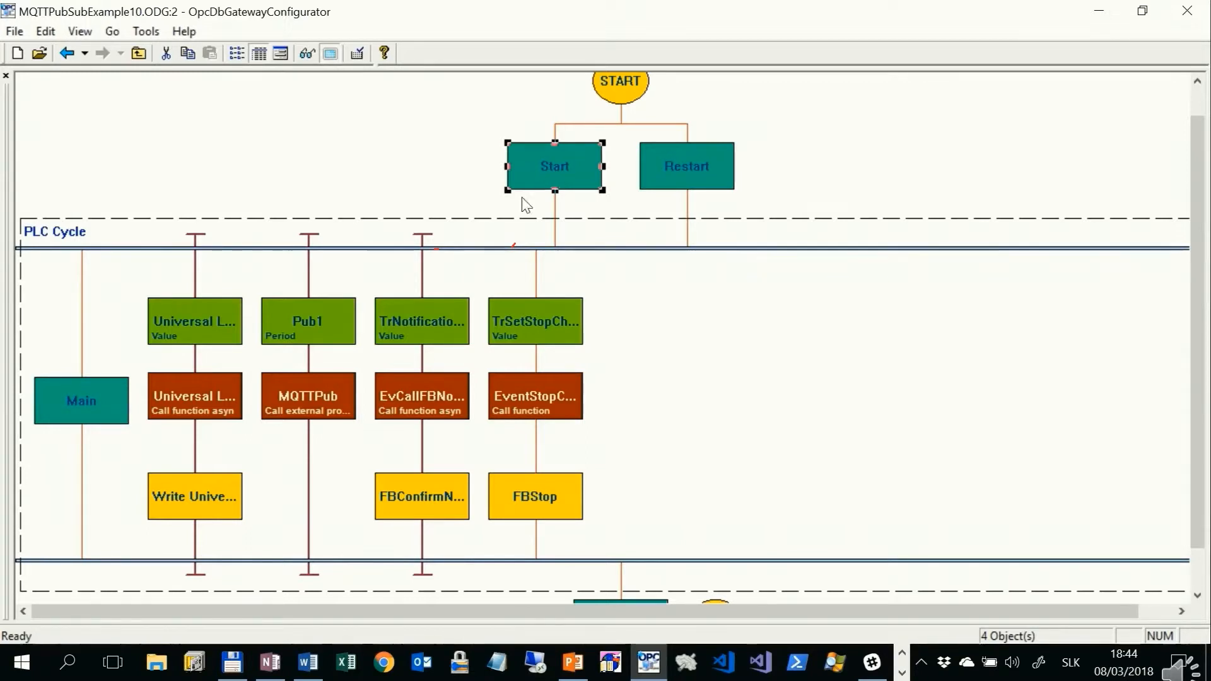
click(67, 403)
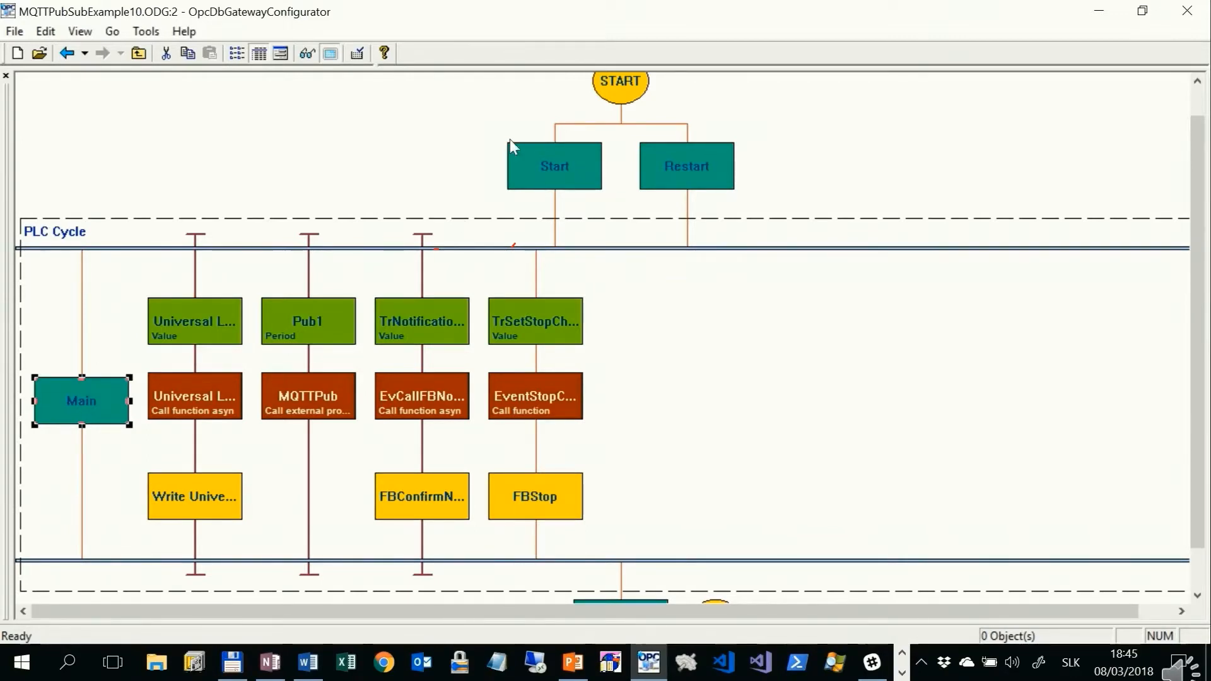
drag(532, 70, 516, 297)
click(88, 74)
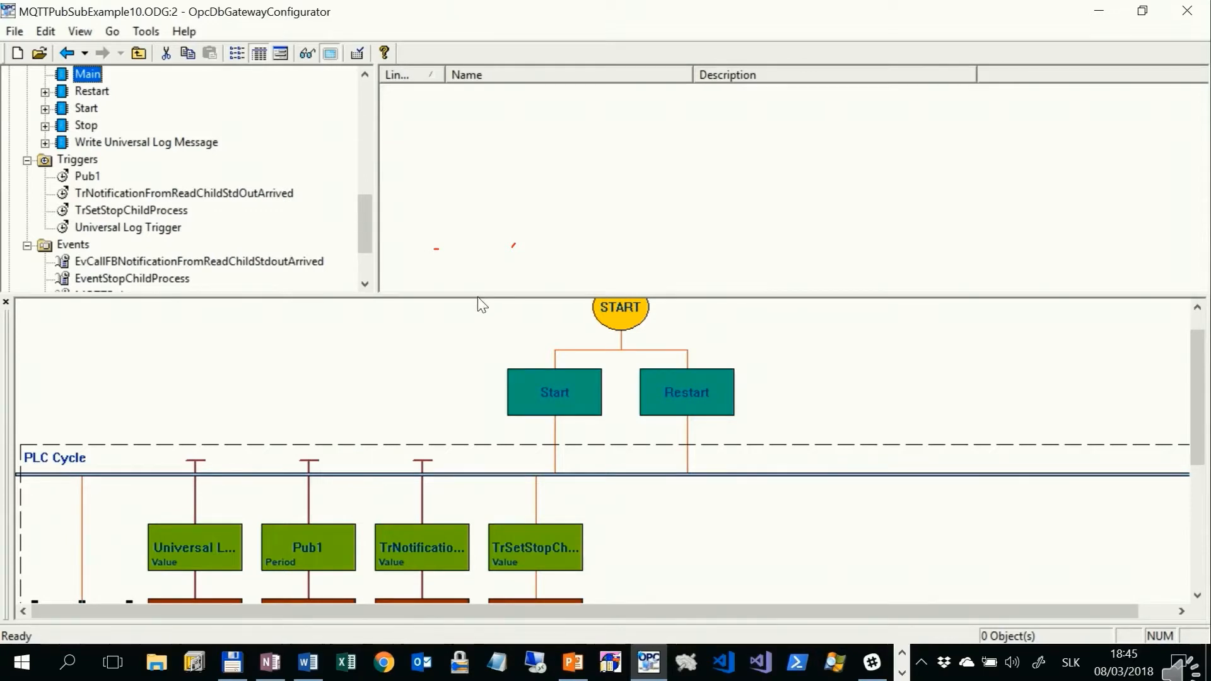
drag(478, 294, 541, 73)
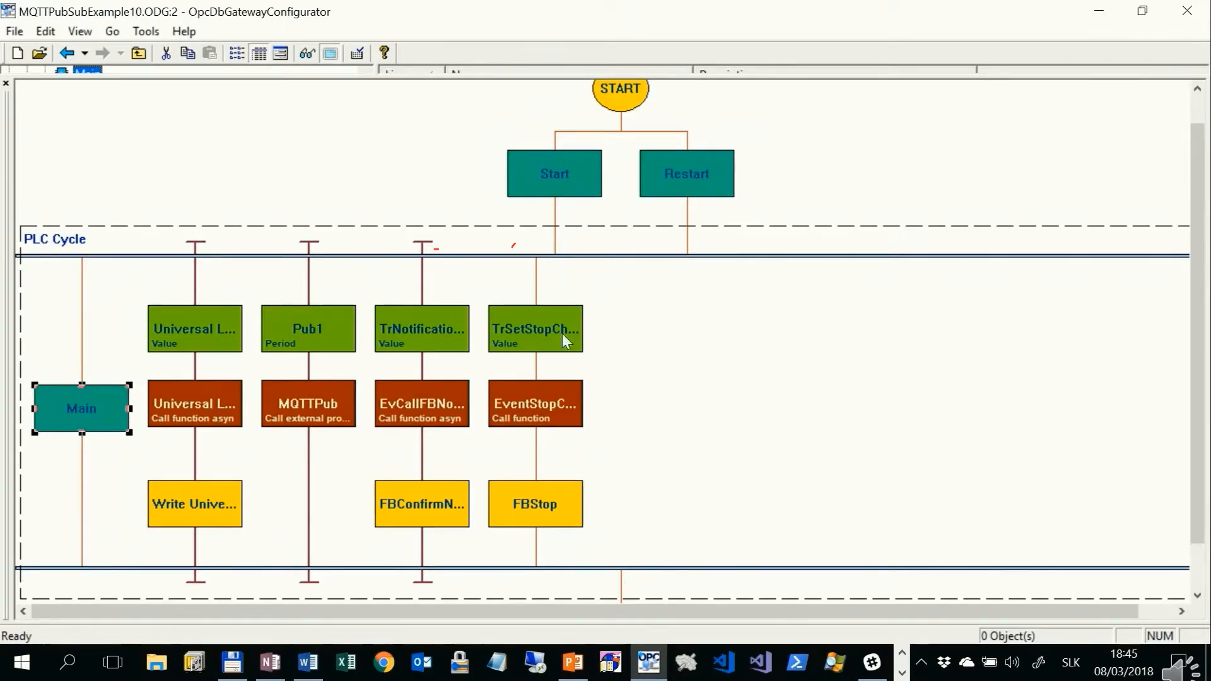
Step: Select the FBConfirmNotificationFromReadChildStdOut block in the diagram and reveal its command list above the diagram
click(438, 506)
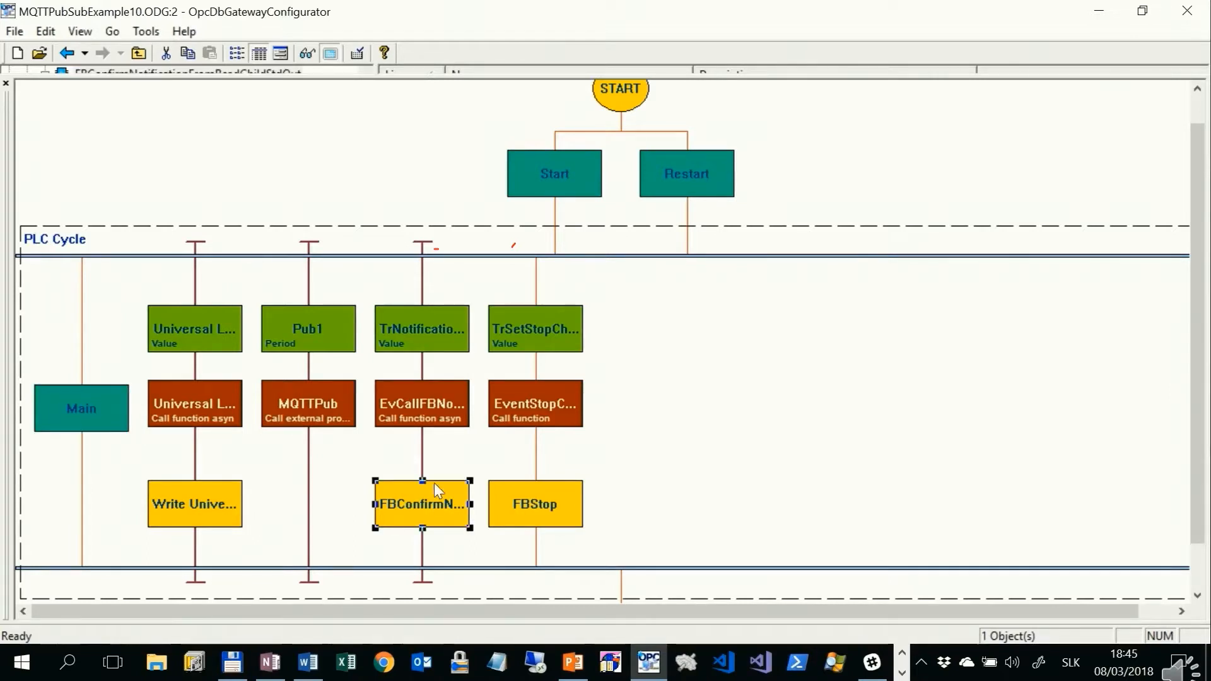
scroll(404, 189, up, 1)
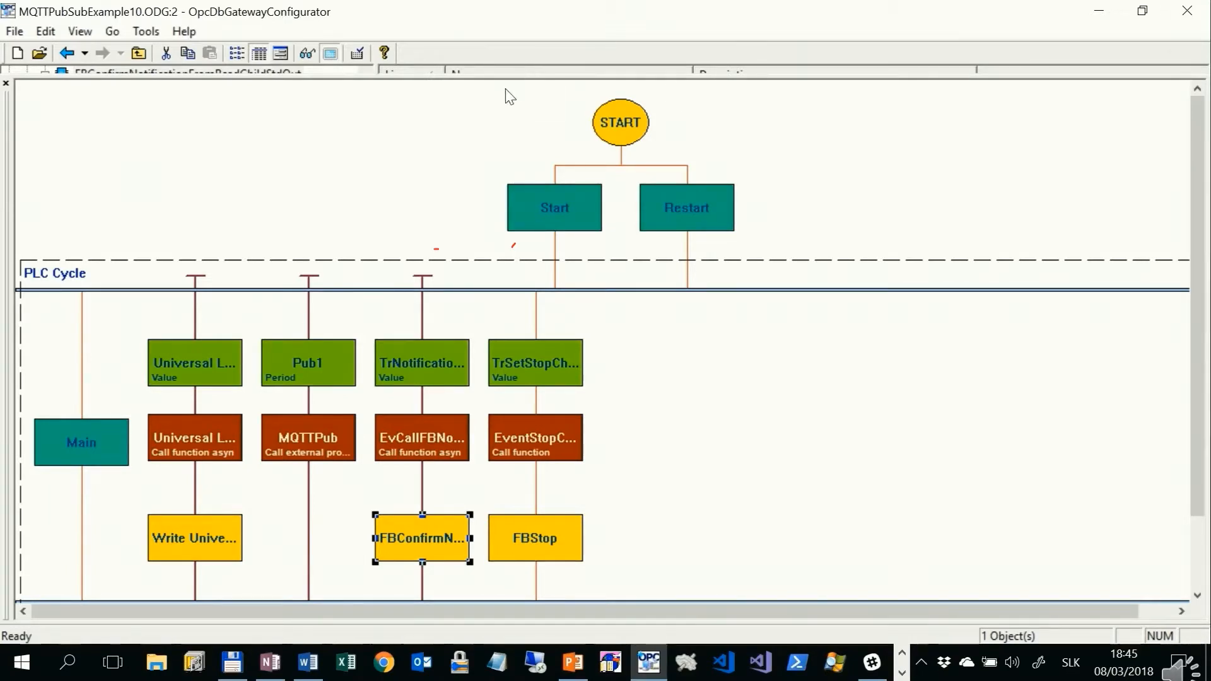
drag(508, 74, 501, 325)
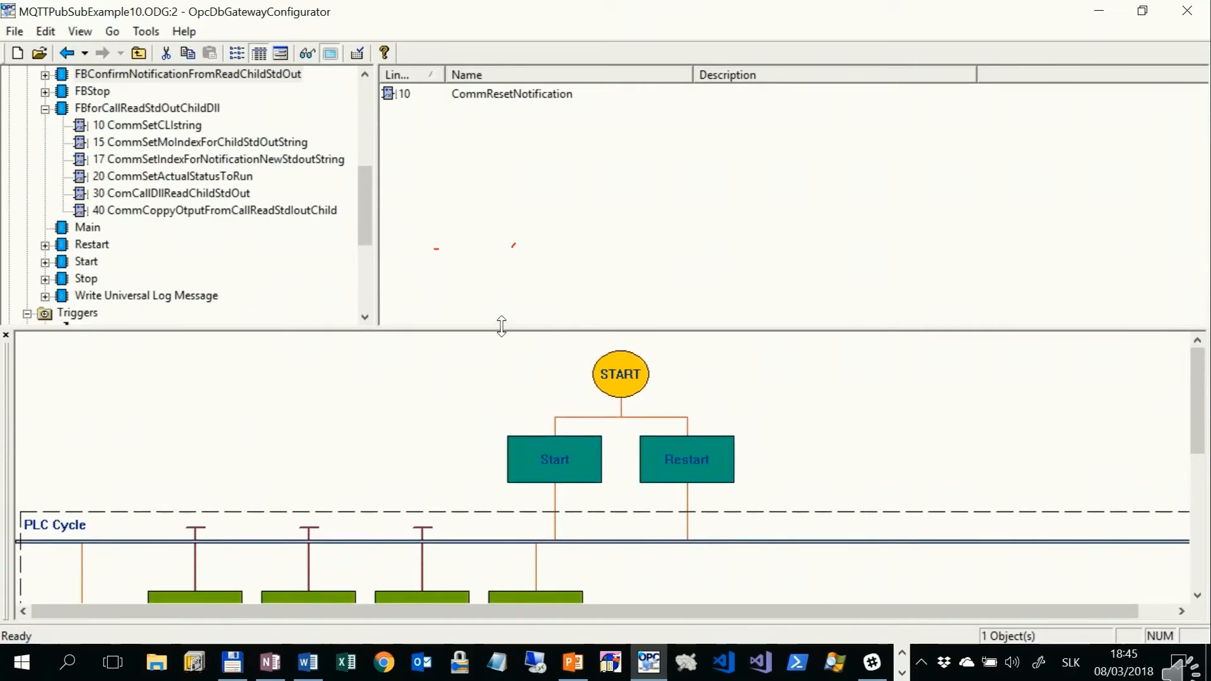
drag(501, 326, 498, 324)
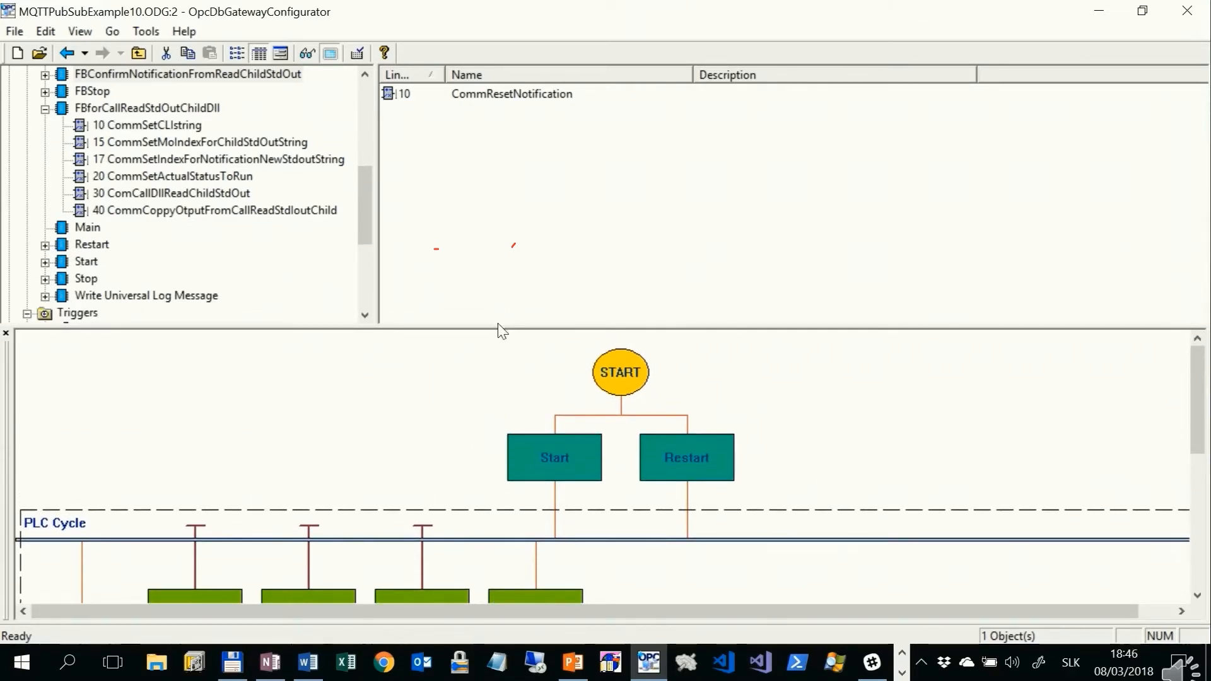
Step: Inspect command 17 CommSetIndexForNotificationNewStdoutString, and collapse the FBforCallReadStdOutChildDll function block
click(318, 161)
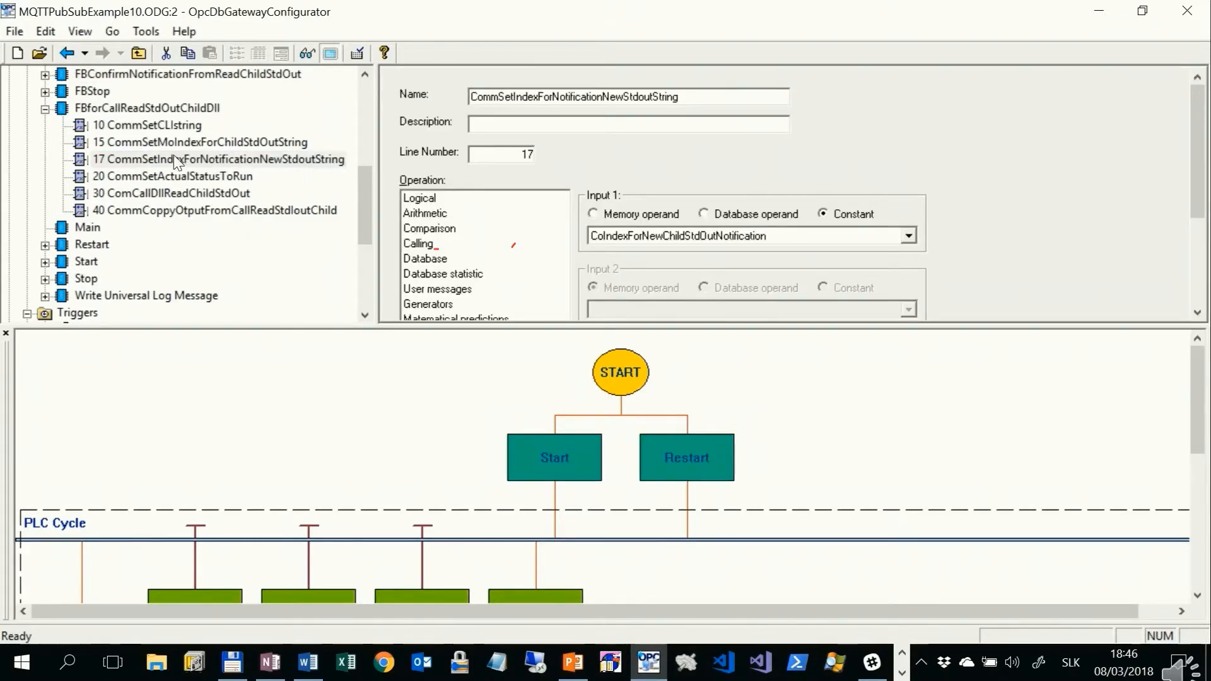
click(42, 109)
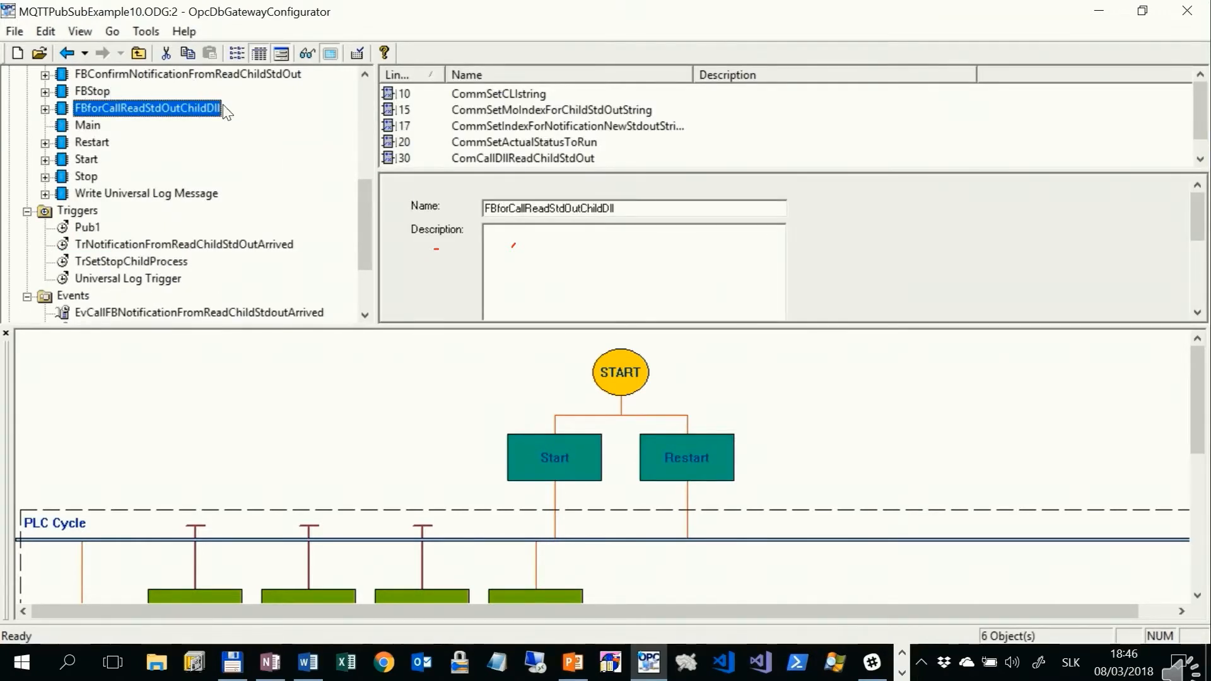
drag(367, 217, 364, 185)
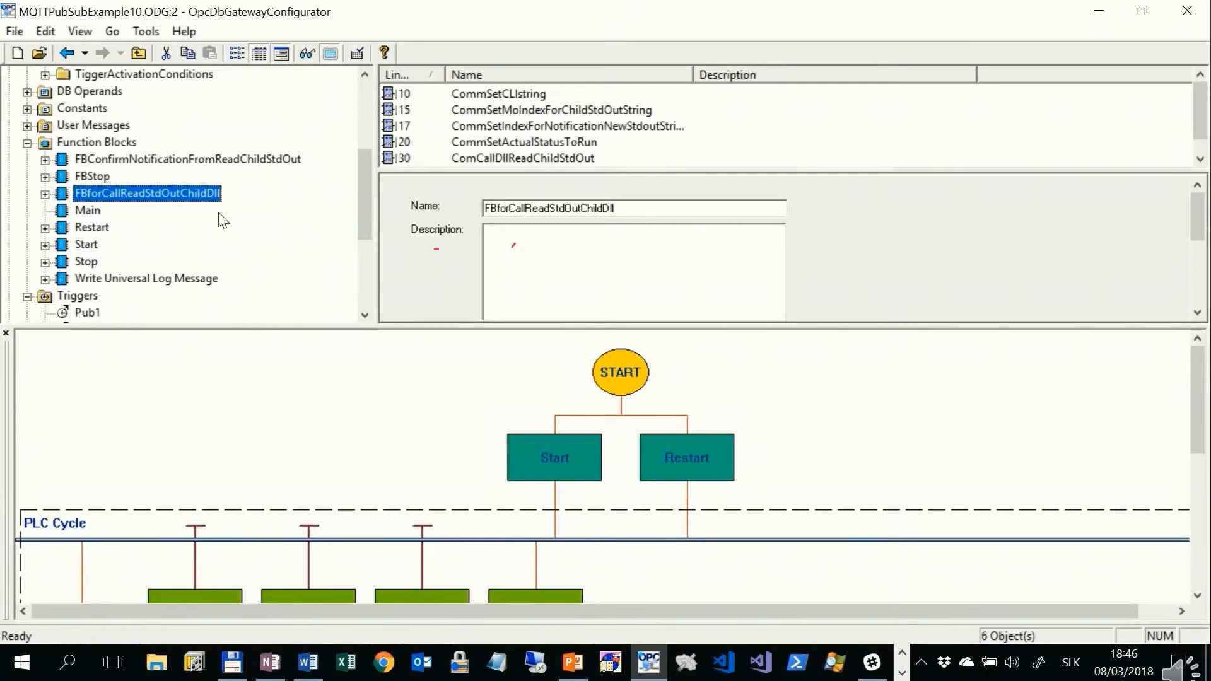
Step: Expand FBConfirmNotificationFromReadChildStdOut to inspect its CommResetNotification command, and collapse the block again
click(185, 161)
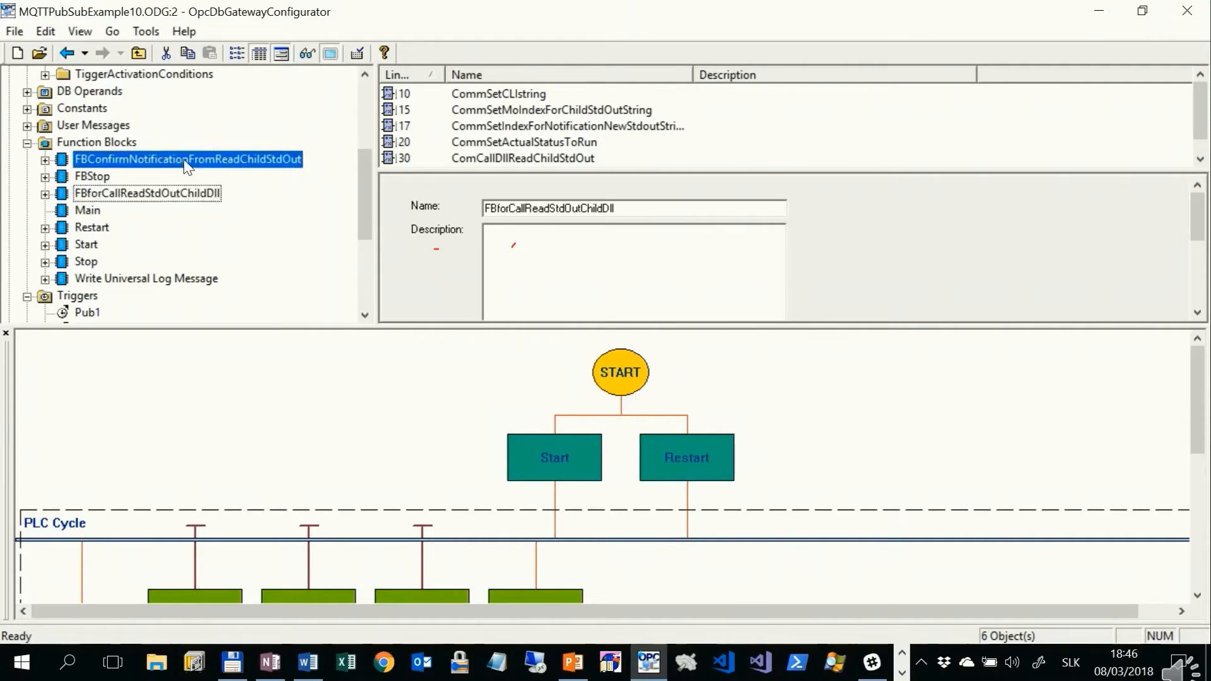
click(44, 160)
click(135, 180)
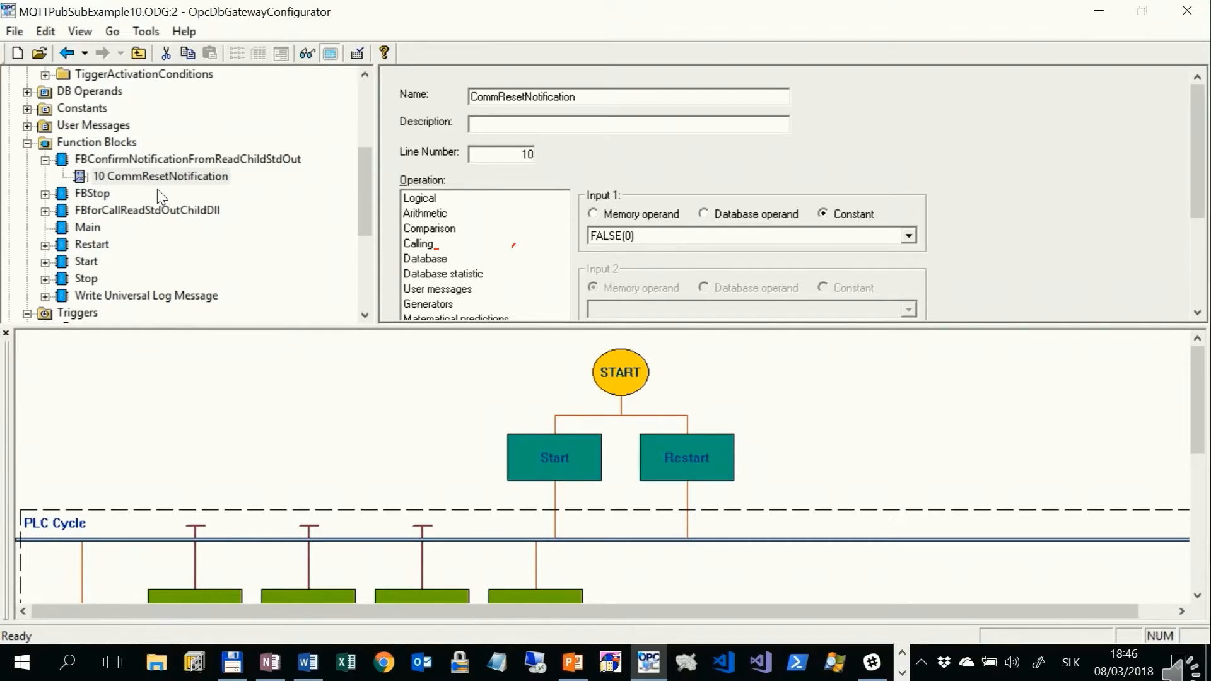
click(45, 161)
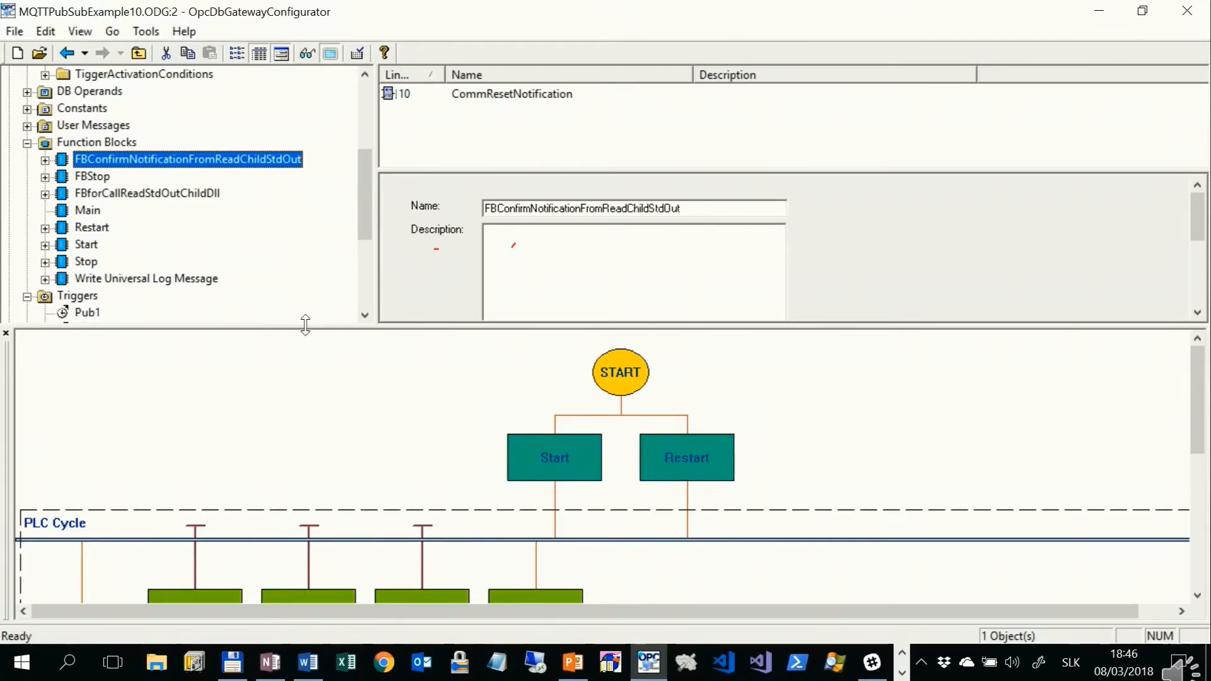
Step: Examine the Stop function block at the end of the PLC cycle diagram and hide the diagram
scroll(438, 454, down, 2)
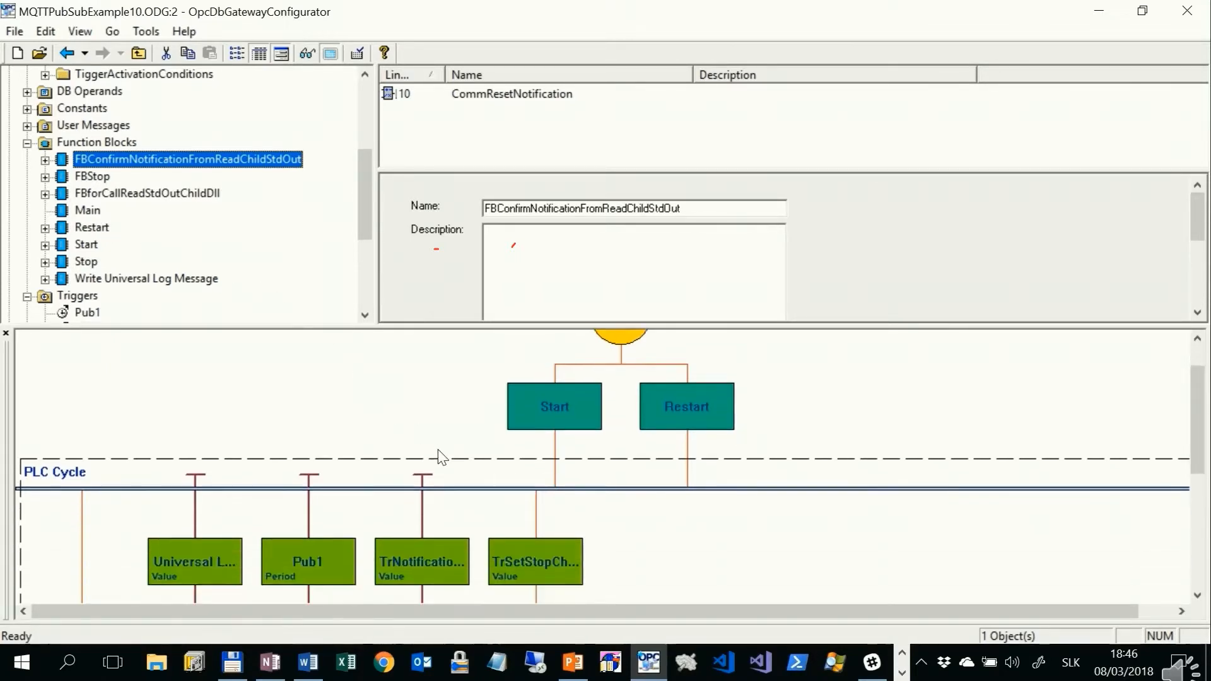
scroll(446, 454, down, 2)
scroll(441, 448, down, 1)
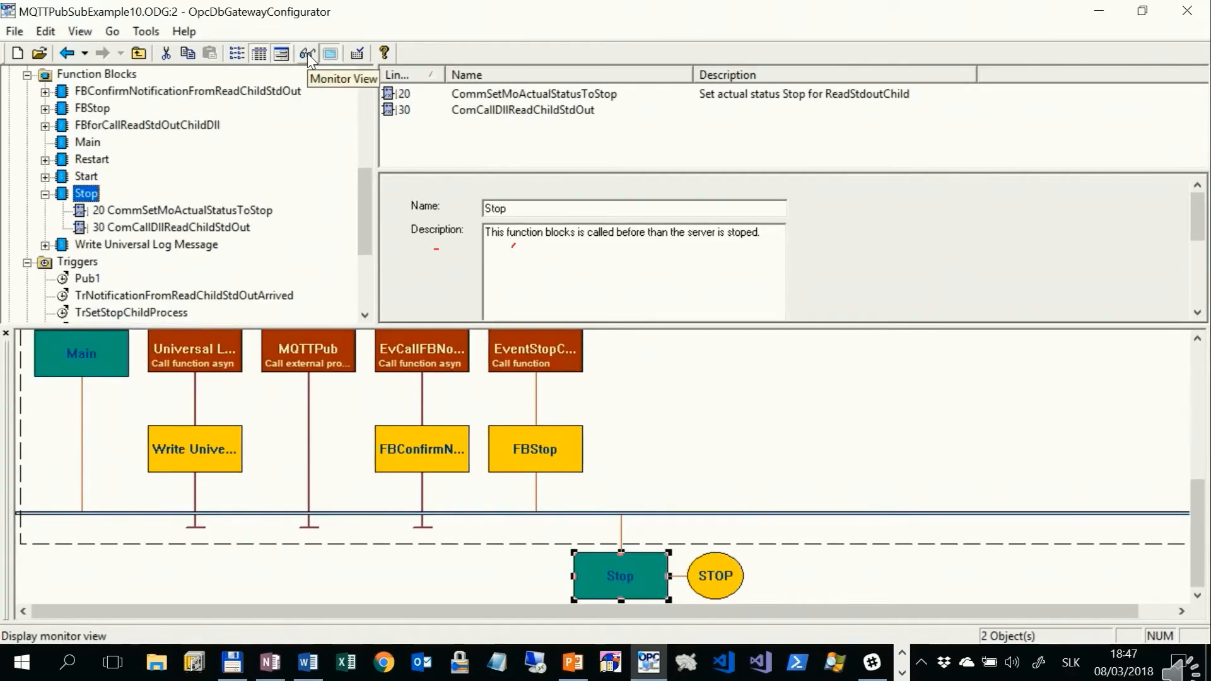
click(332, 55)
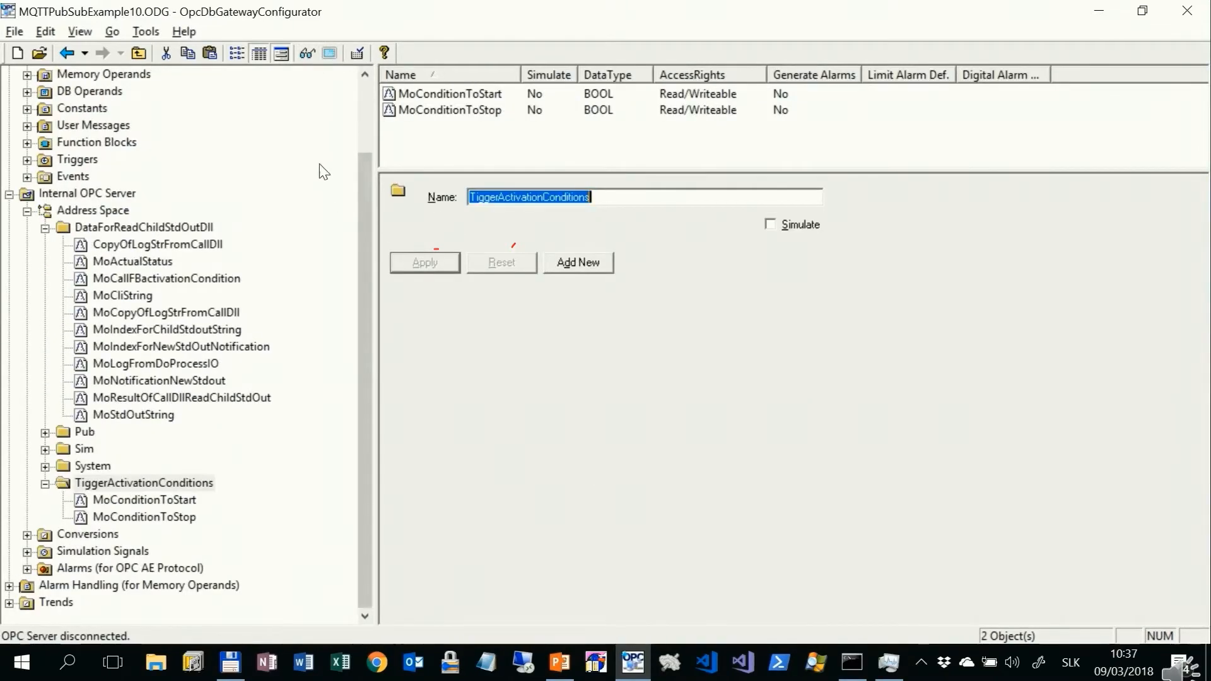
Step: Turn on monitoring for the DataForReadChildStdOutDll folder and widen the Item ID and Value columns to show their full text
click(302, 50)
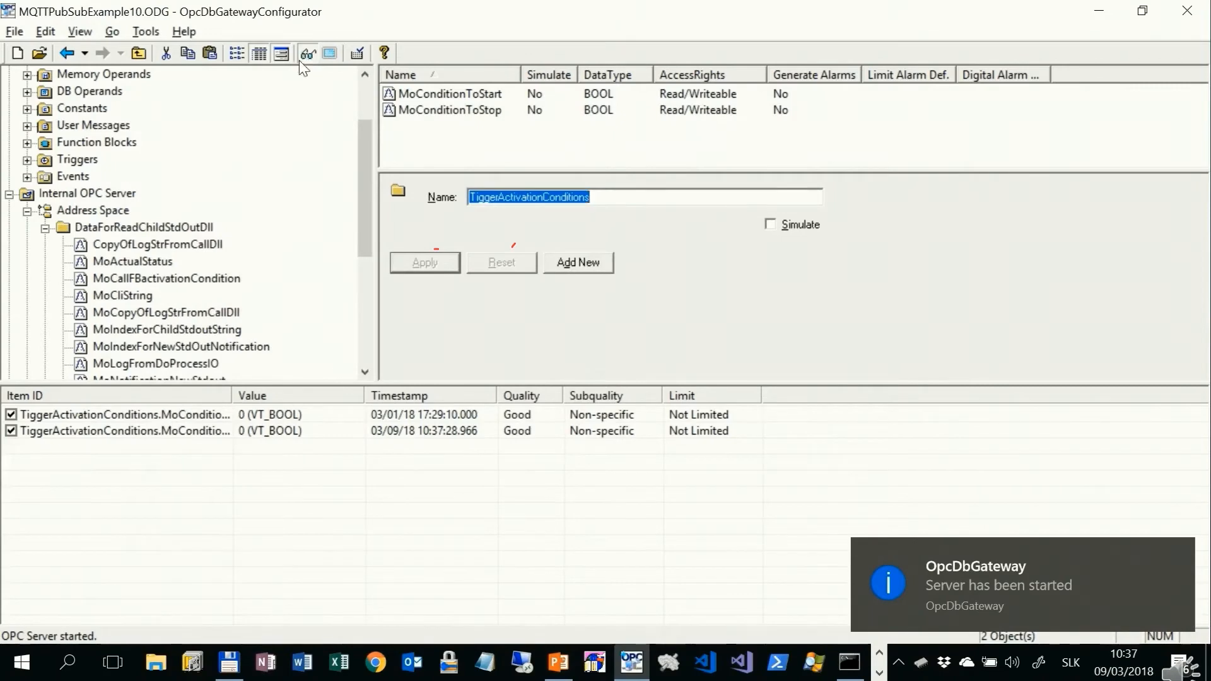
click(193, 230)
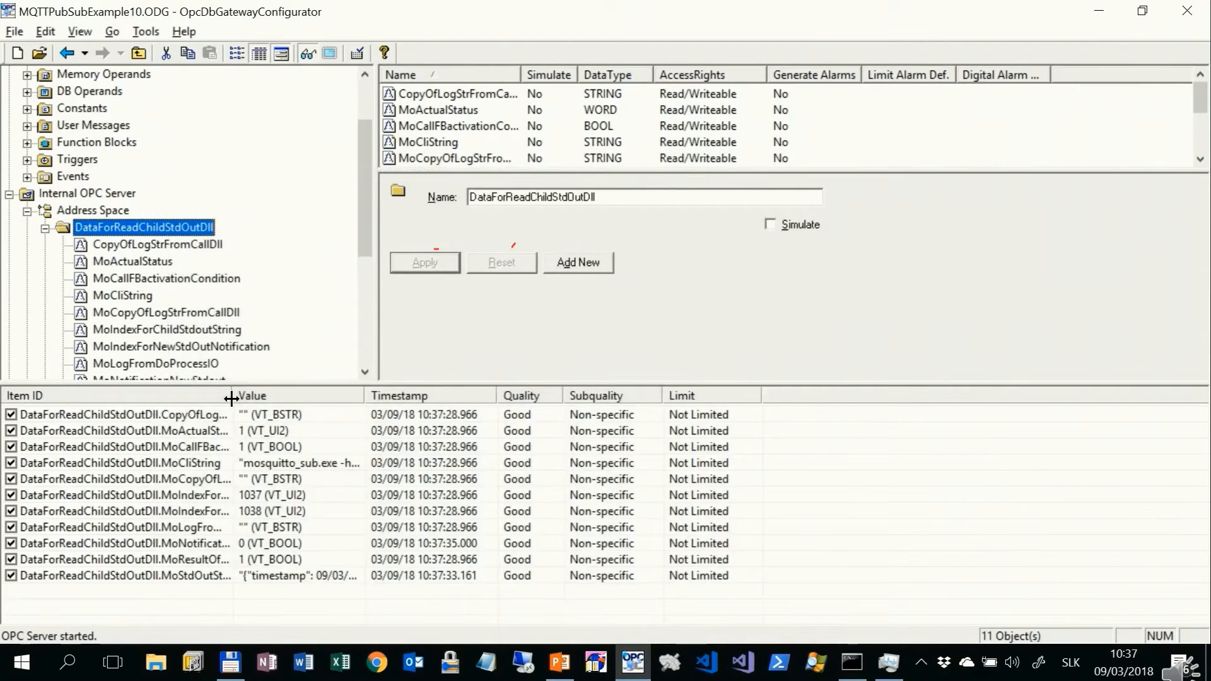
drag(232, 398, 359, 379)
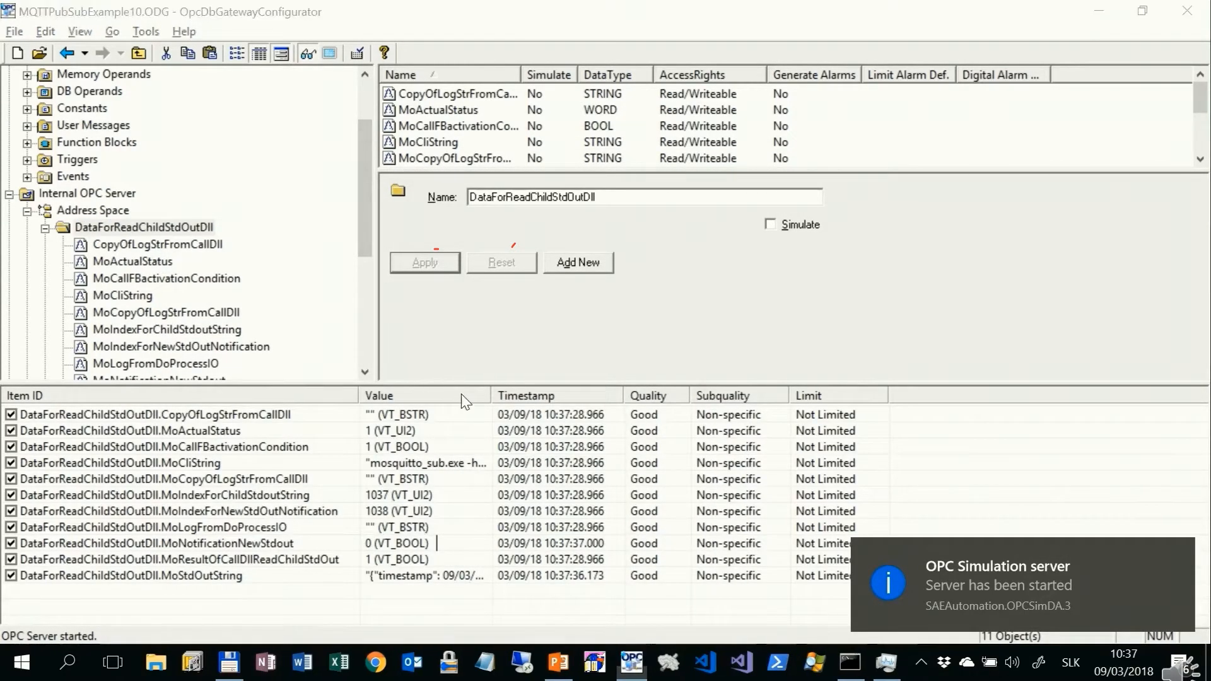
drag(492, 392, 713, 347)
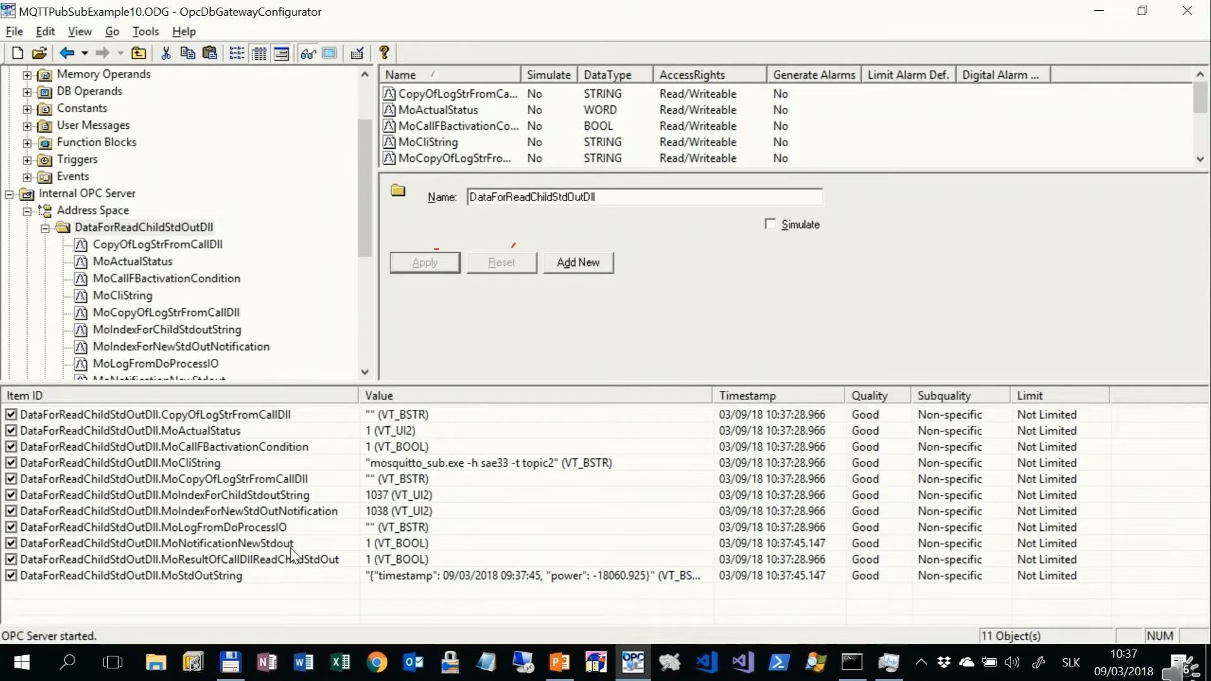
Step: Watch the live values of the MoNotificationNewStdout and MoStdOutString items
click(381, 542)
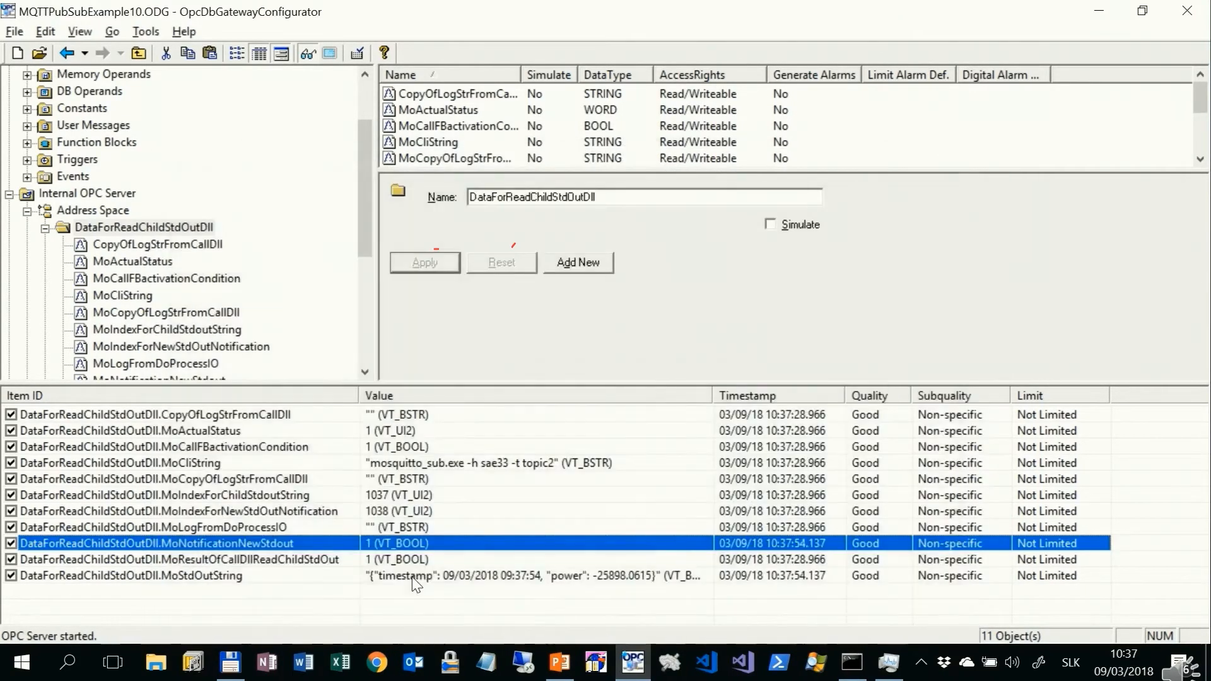
click(413, 576)
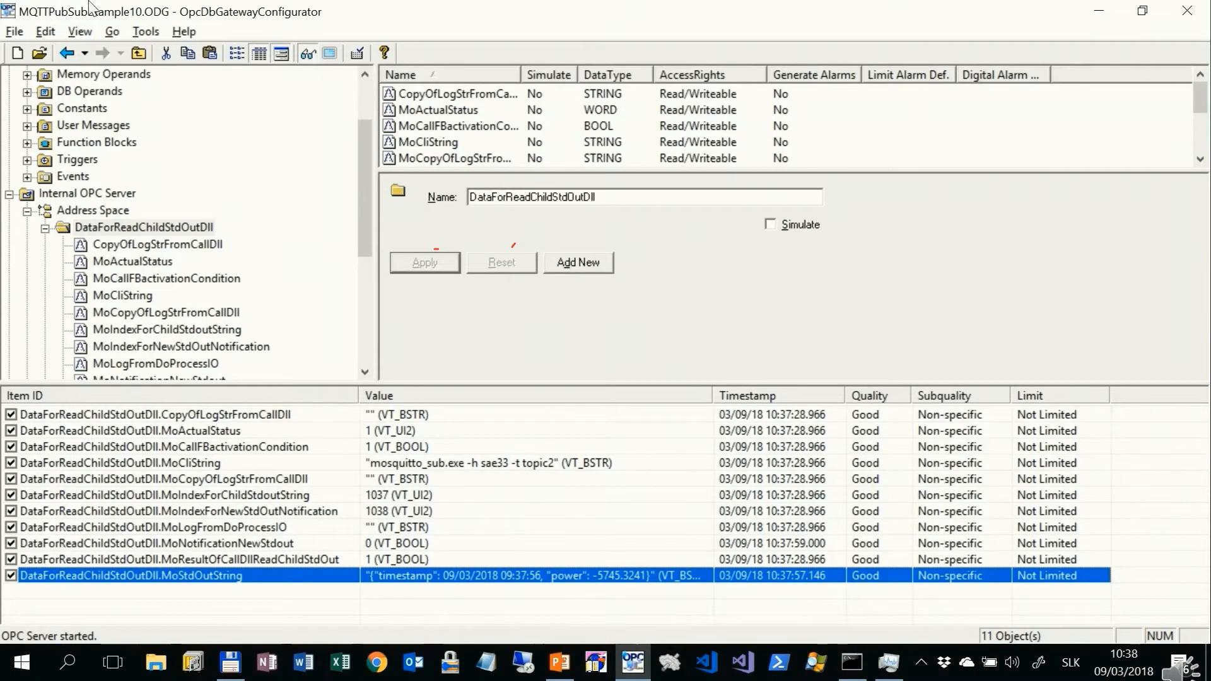
Step: Show the Outputs window, read the latest MQTT messages at the end of the newest START log, and close the window
click(79, 32)
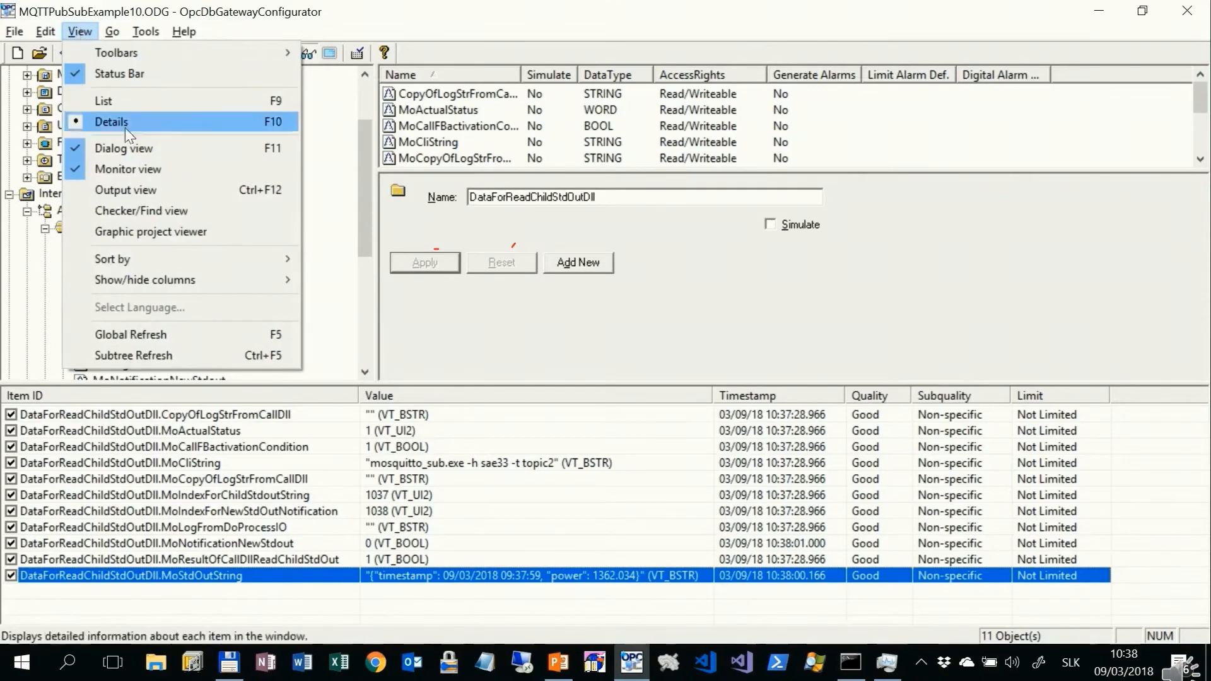
click(144, 191)
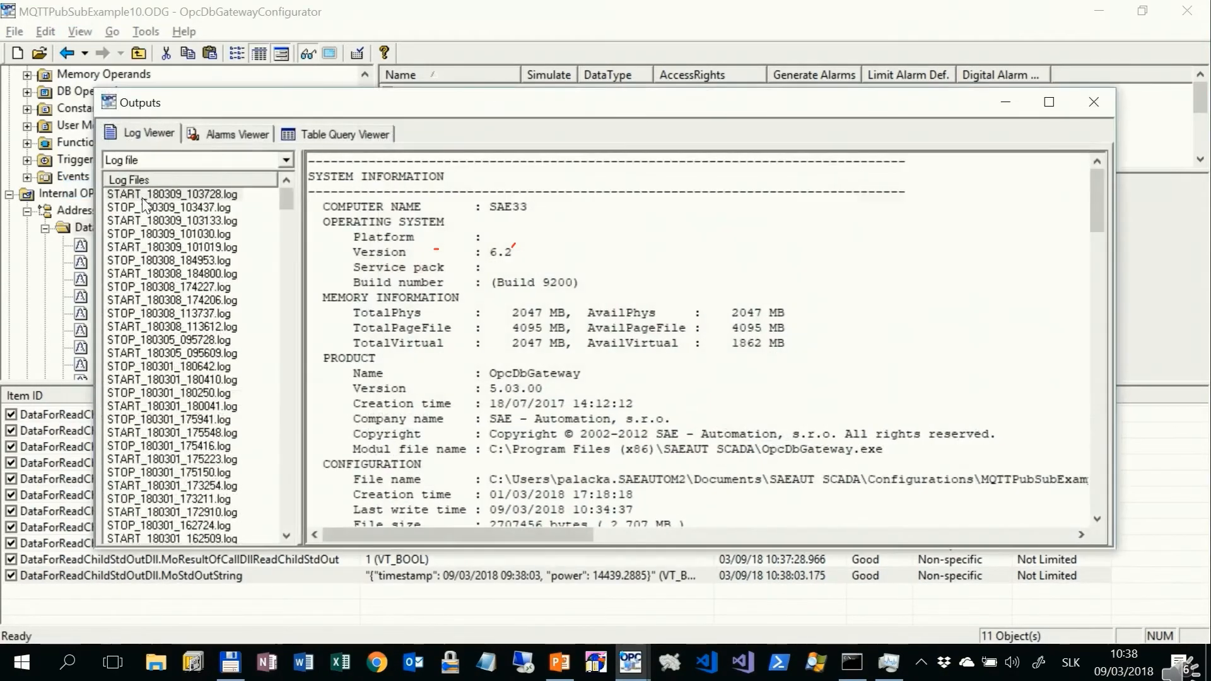
drag(1096, 221, 1162, 536)
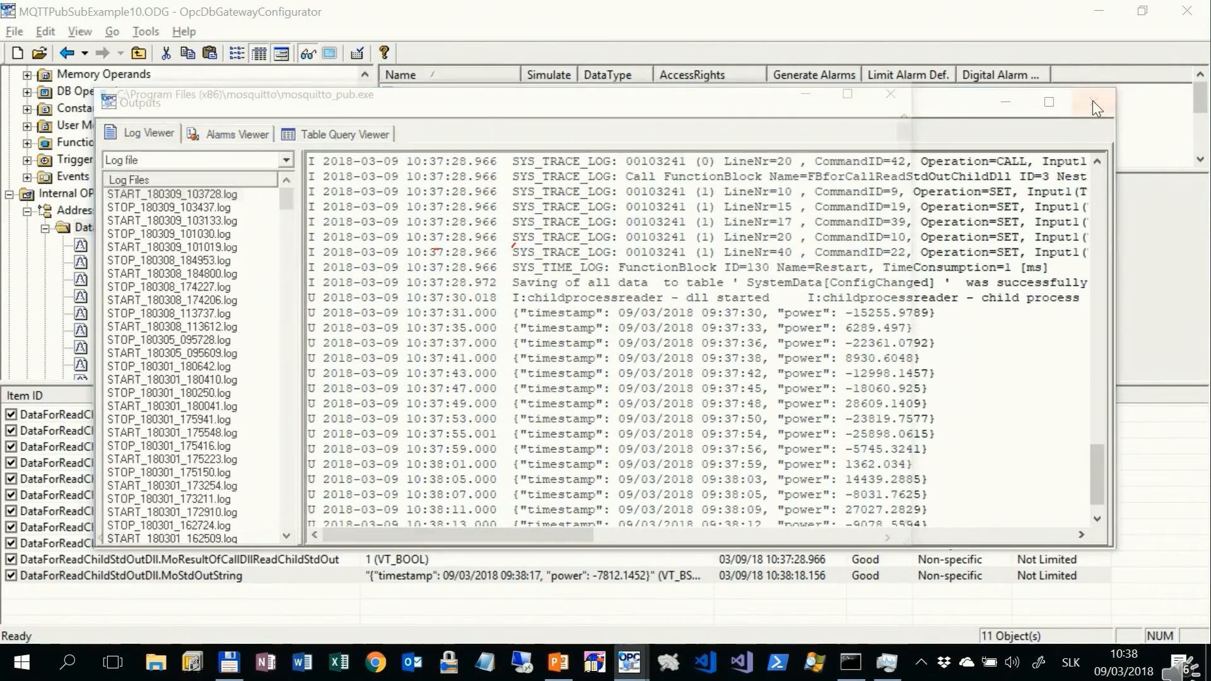
click(1096, 103)
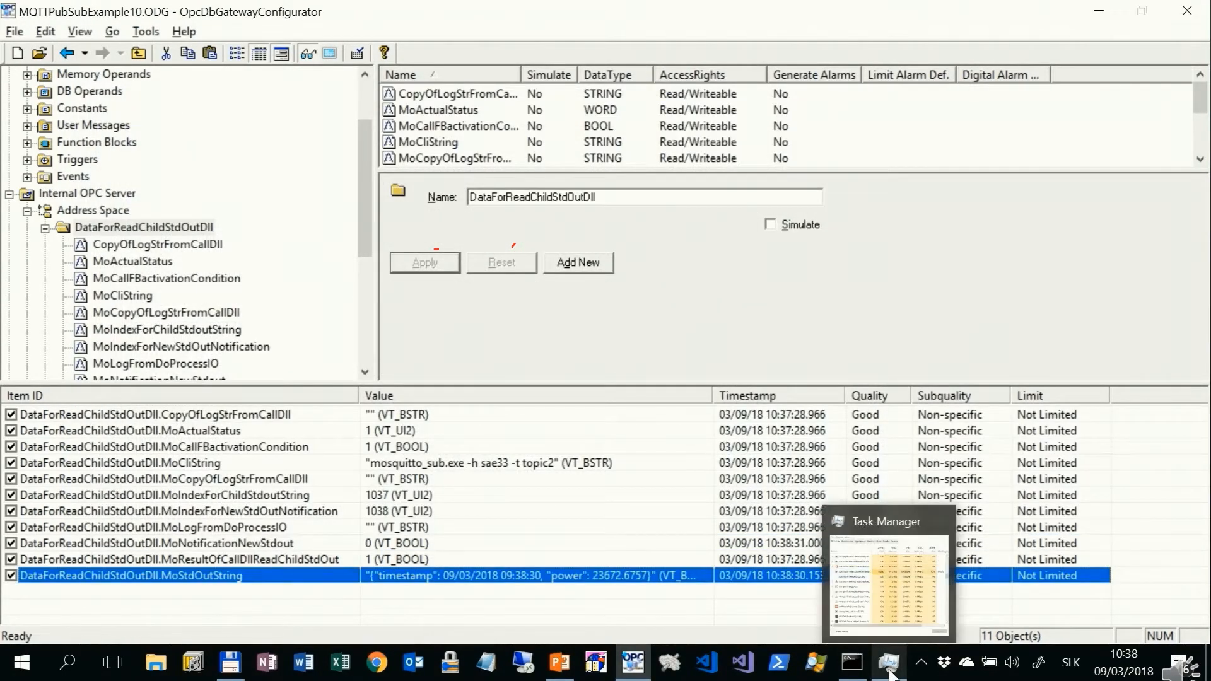
Step: Switch to Task Manager to look for the mosquitto_sub.exe process, and return to OpcDbGatewayConfigurator
click(889, 669)
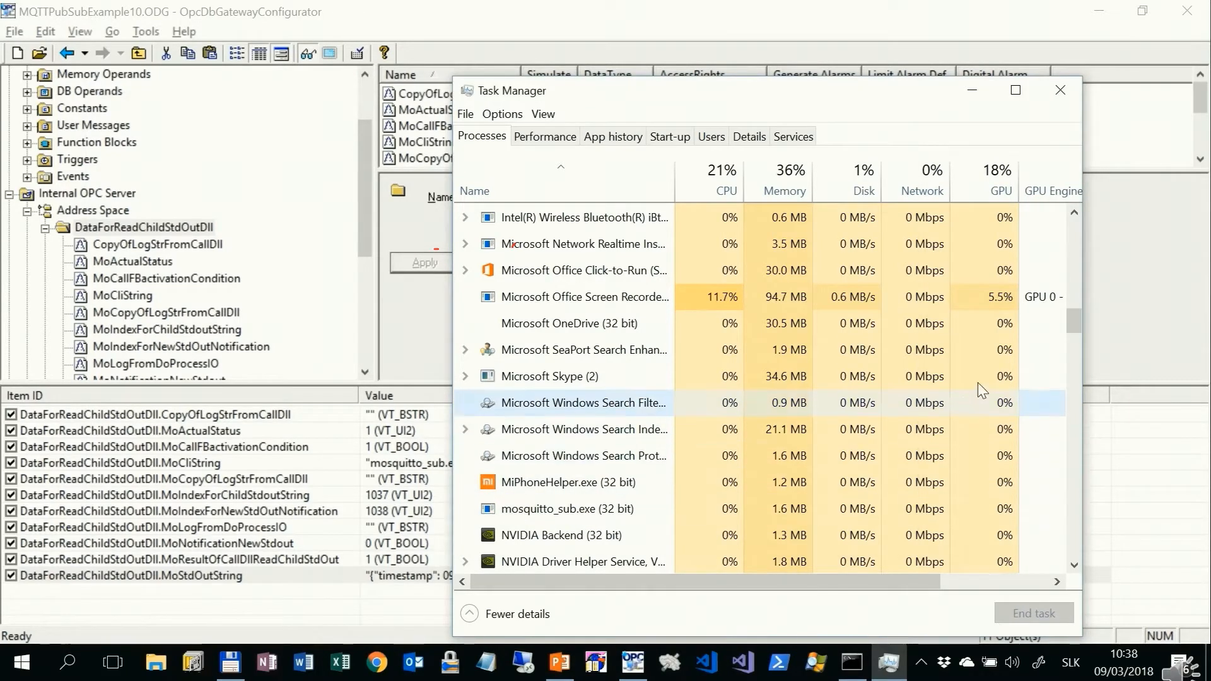
click(1131, 296)
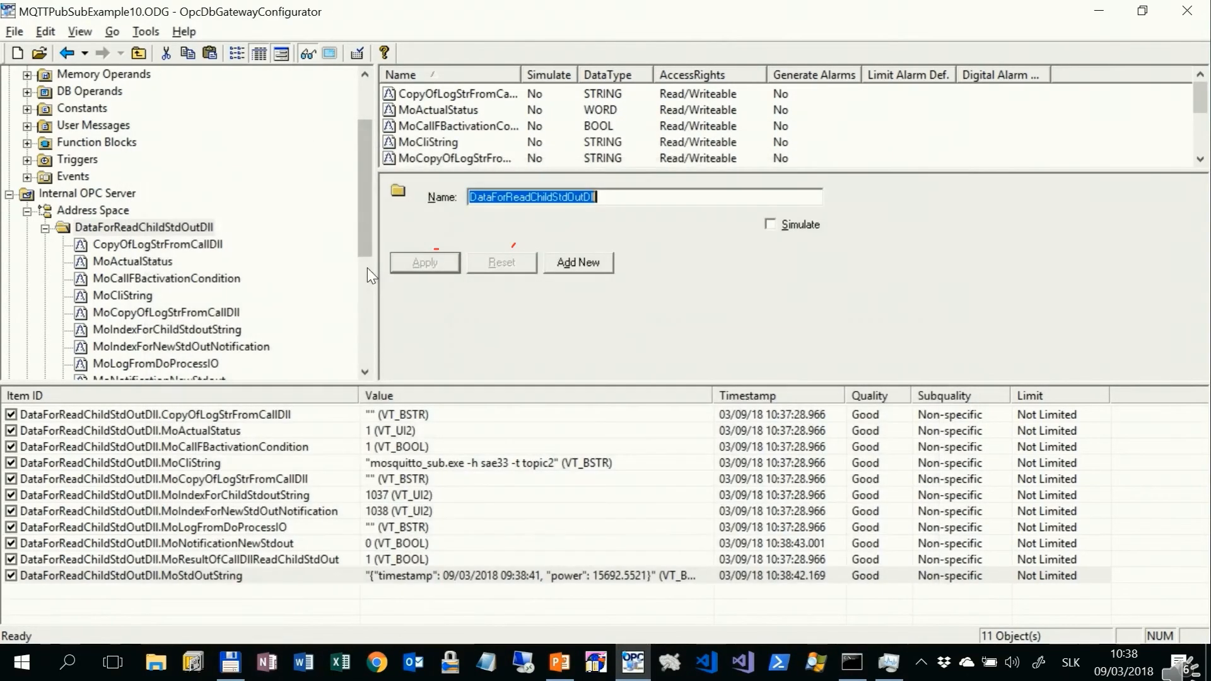
Step: Write the value 1 to the monitored MoConditionToStop item in the TiggerActivationConditions folder
drag(367, 251, 373, 361)
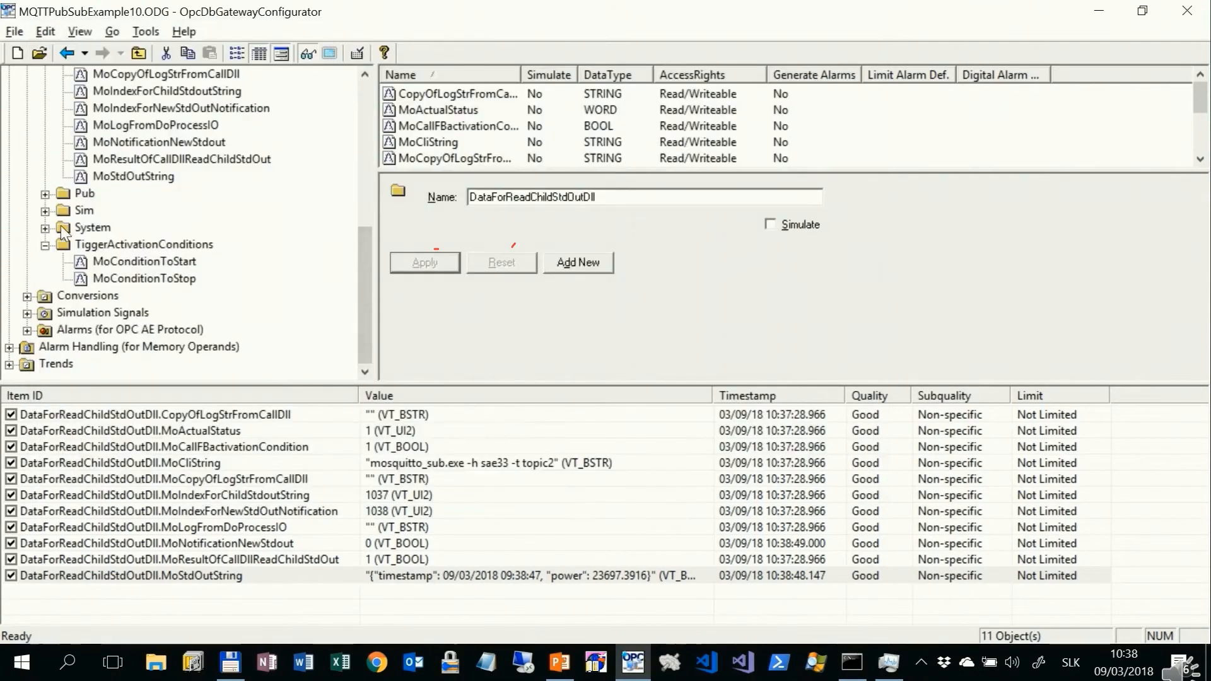
click(92, 243)
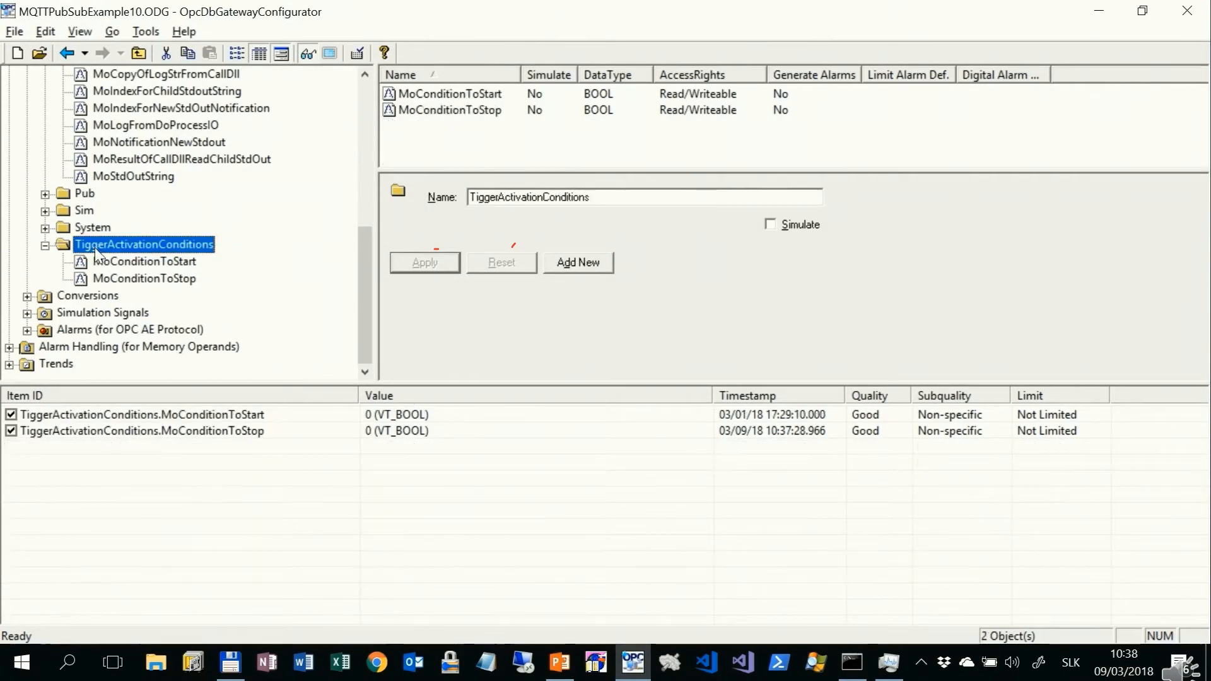
click(257, 432)
right_click(257, 434)
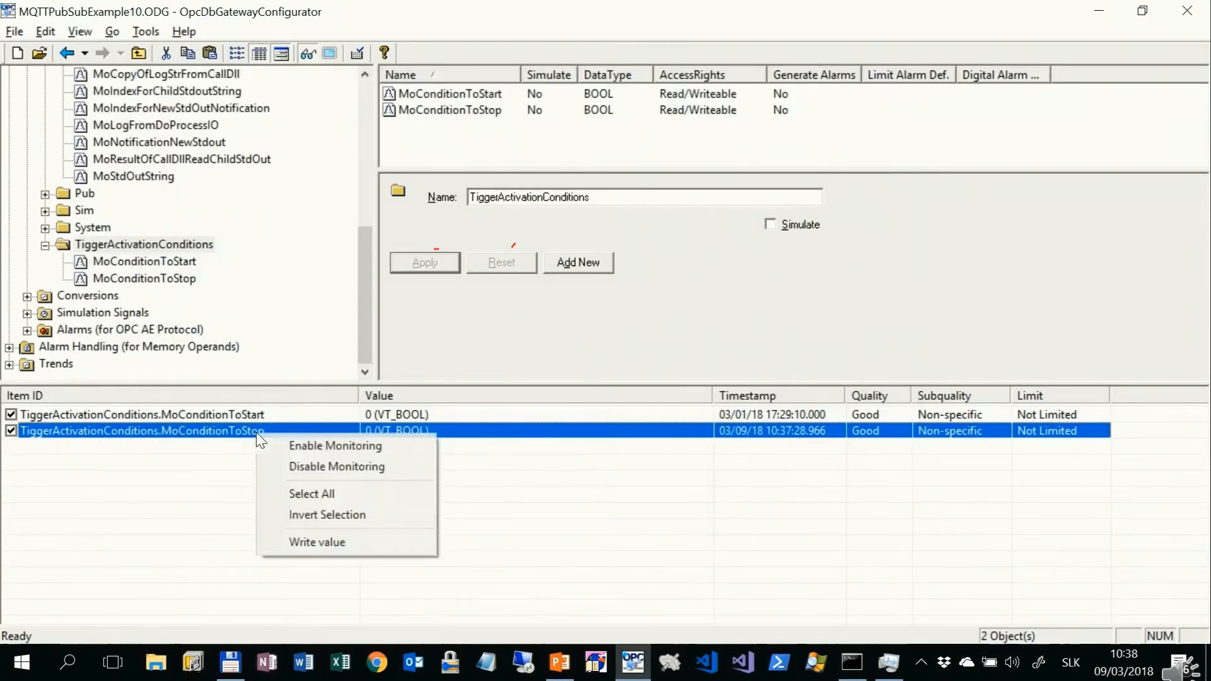
click(335, 543)
text(1)
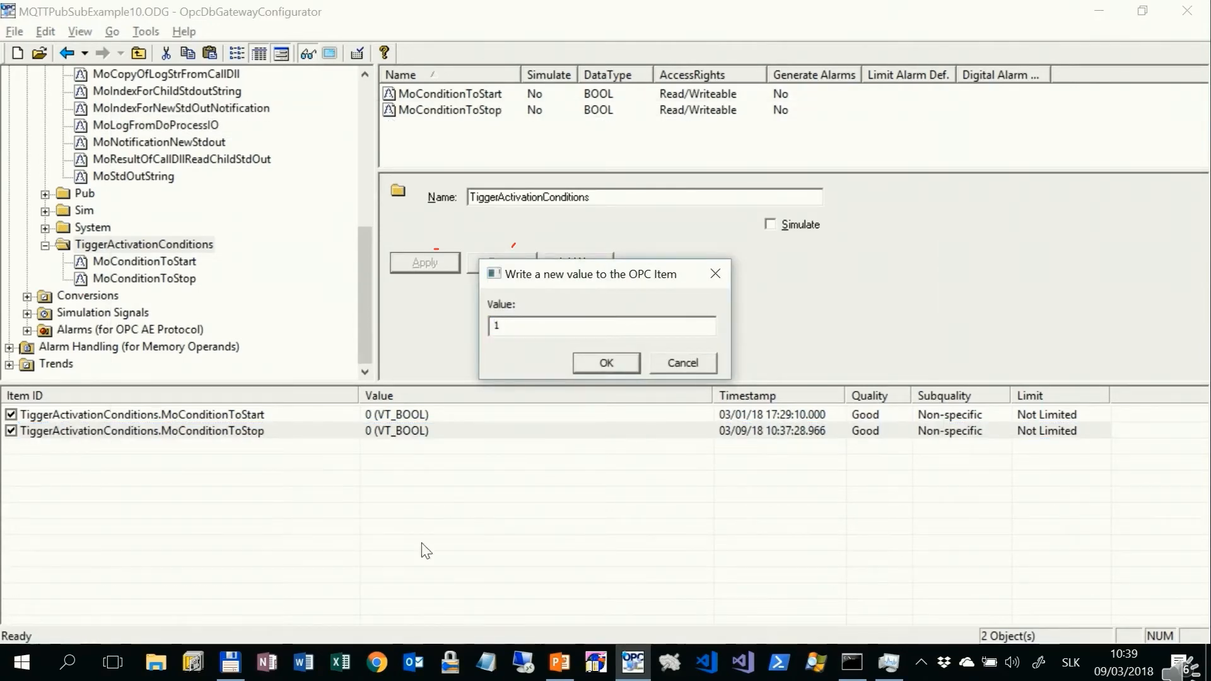
click(588, 362)
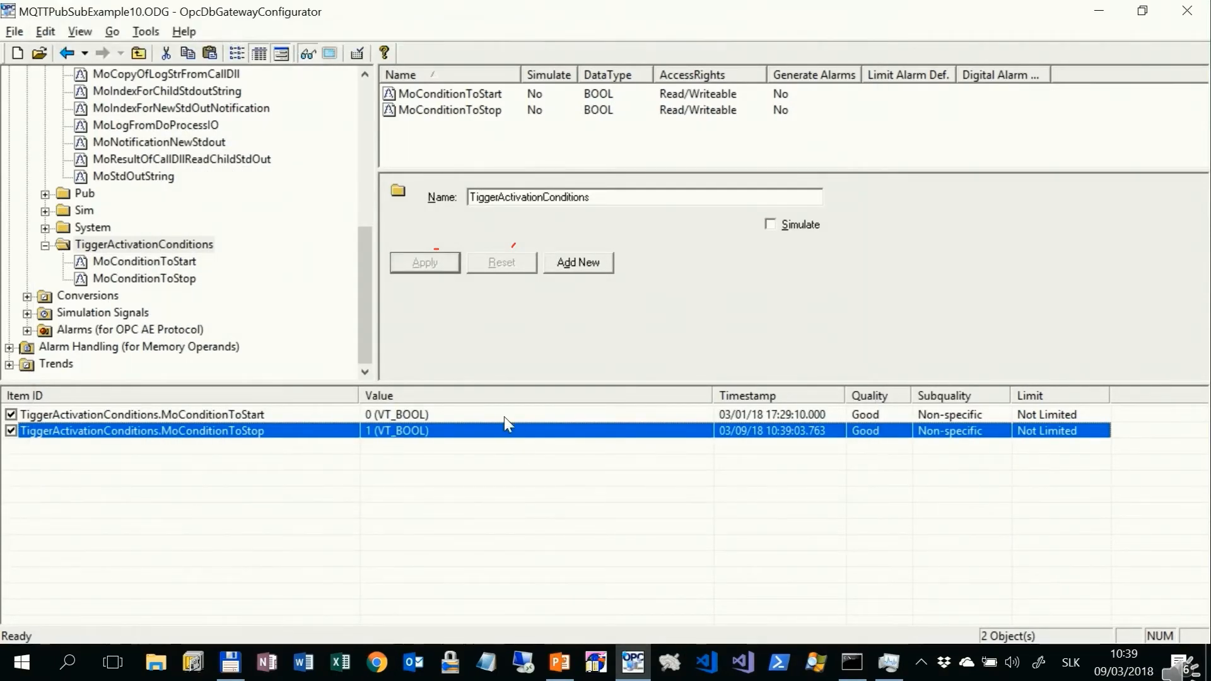
Step: Turn off monitoring, look for mosquitto_sub.exe in Task Manager's process list, and return to OpcDbGatewayConfigurator
click(308, 54)
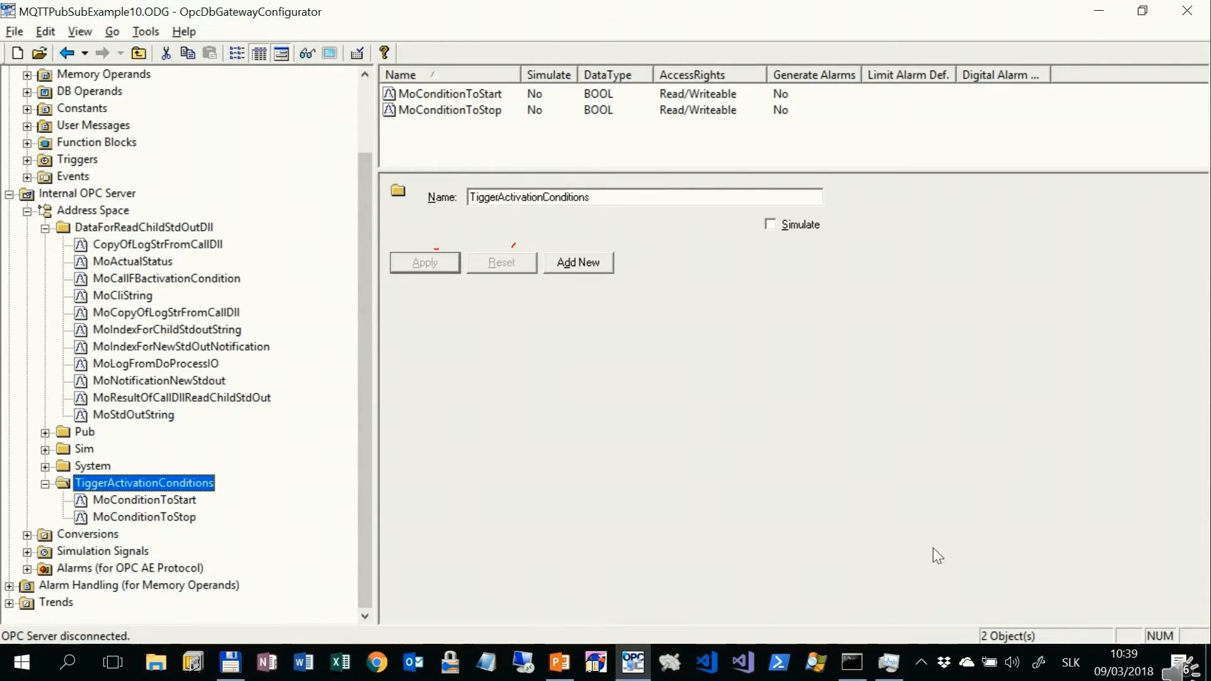
click(895, 676)
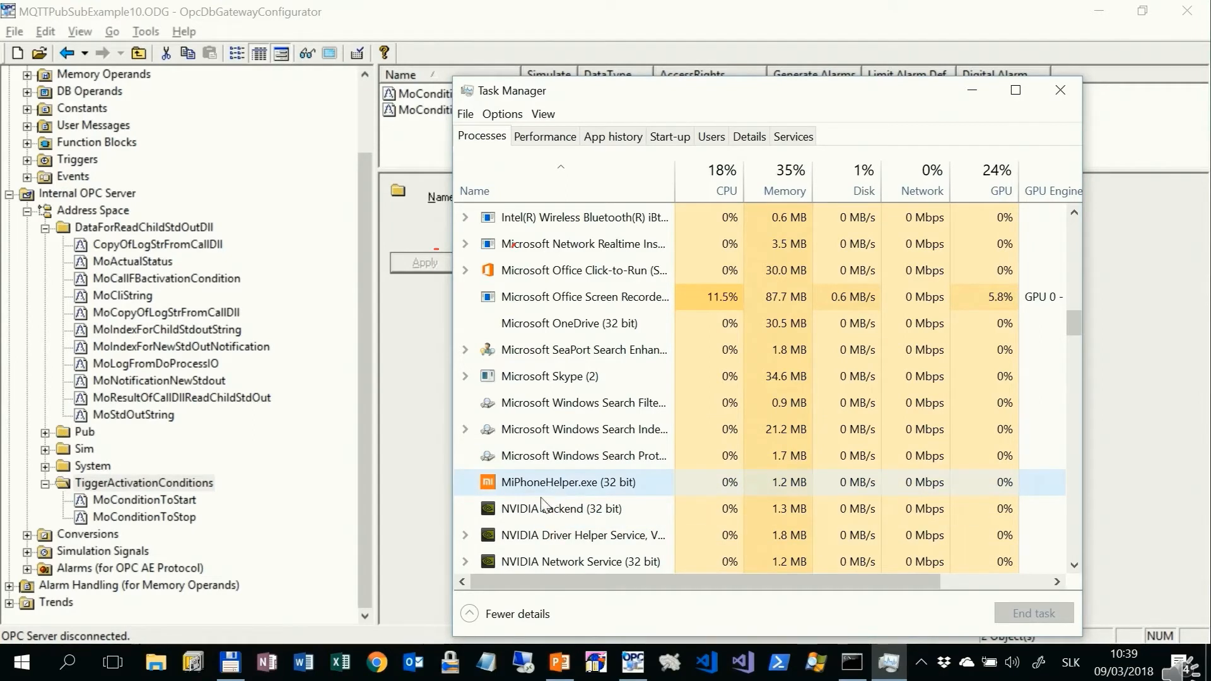
click(405, 508)
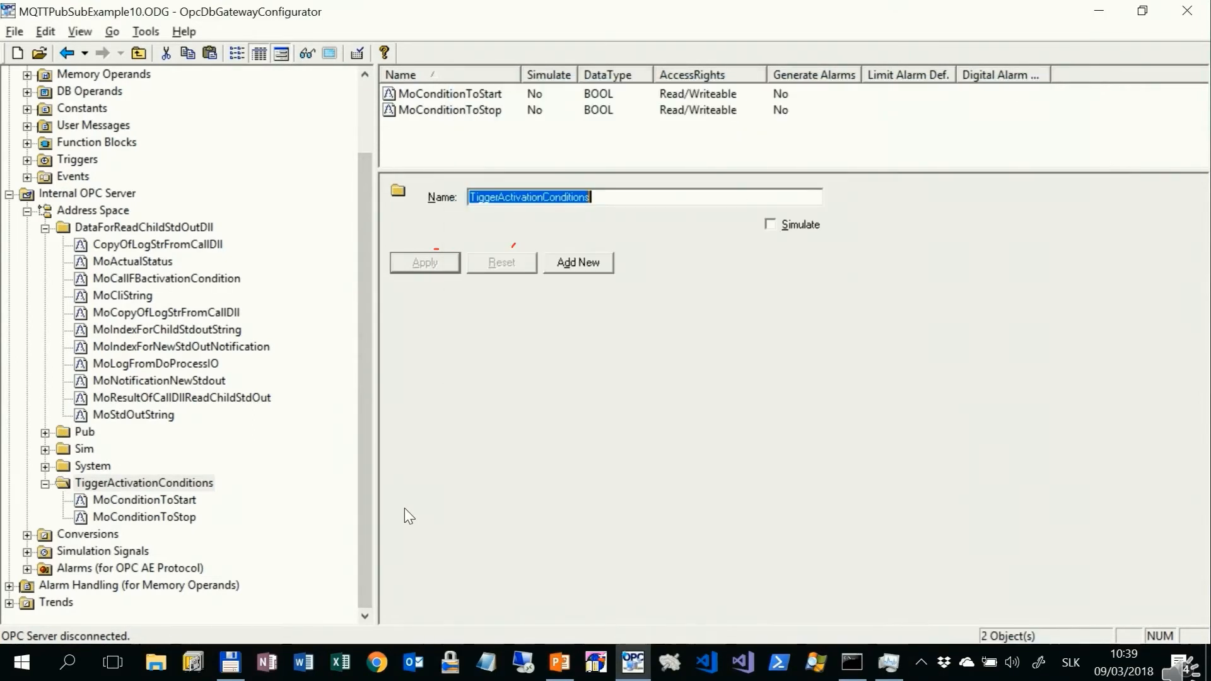